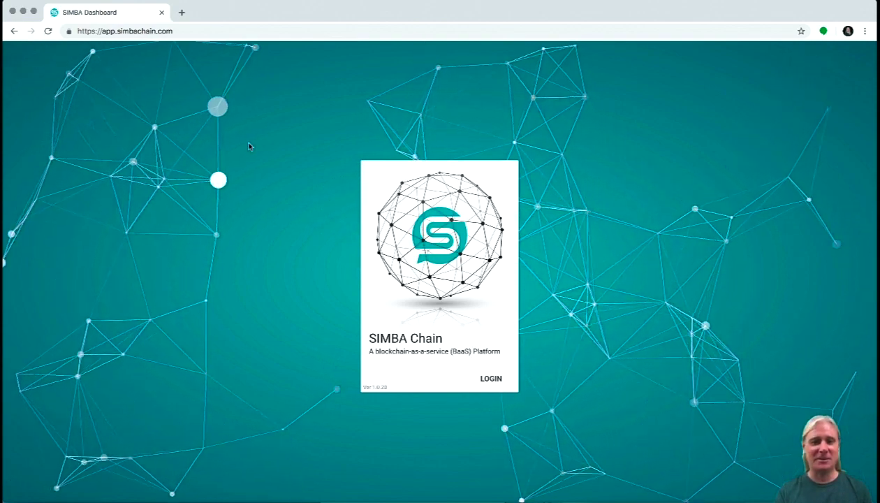
Start logging in from the SIMBA Chain start page to bring up the Auth0 account prompt.
left_click(492, 378)
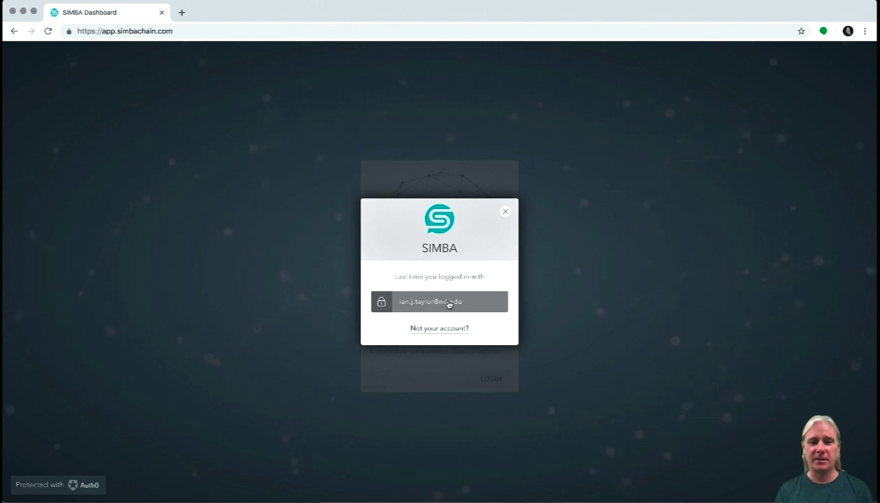
Sign in with the last-used account and look over the overview tiles.
left_click(449, 303)
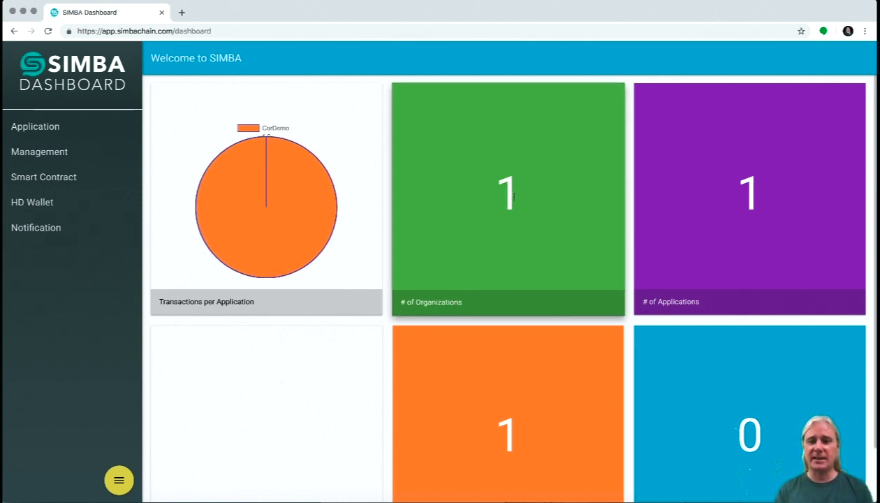
scroll(583, 398, "down", 2)
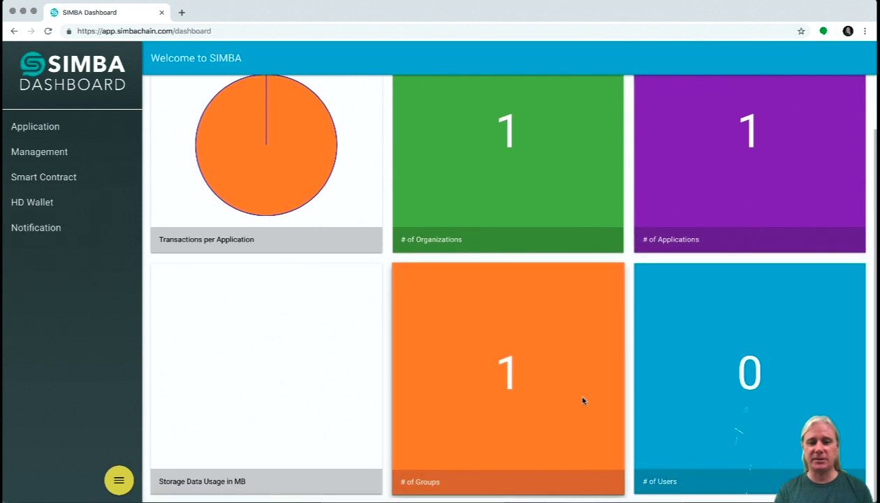
scroll(583, 400, "up", 2)
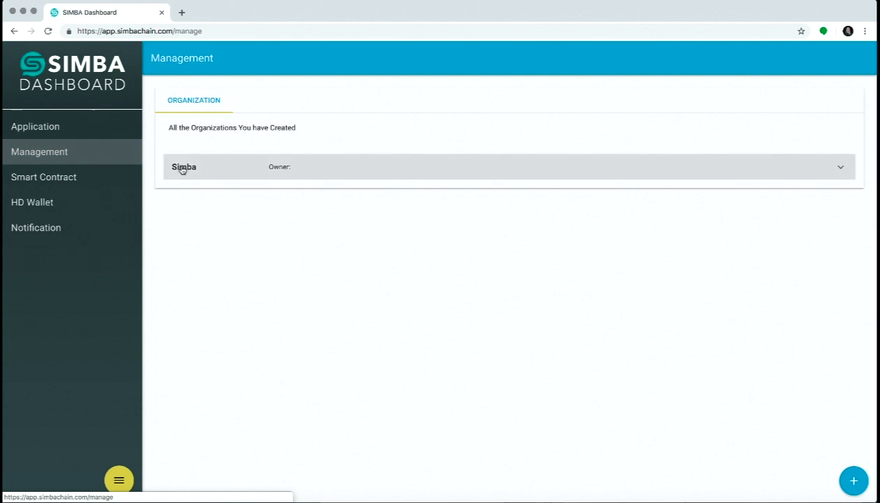
left_click(183, 167)
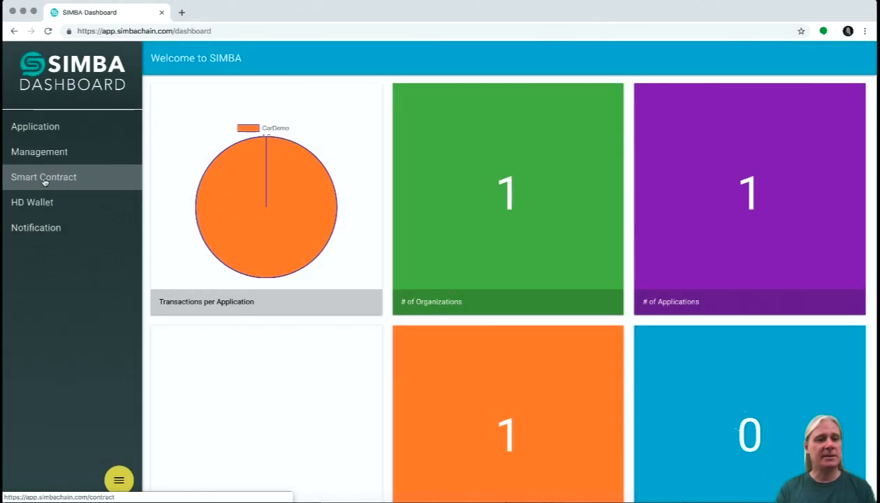
Open the Smart Contract editor at full width and bring up the recent saved contracts.
left_click(44, 177)
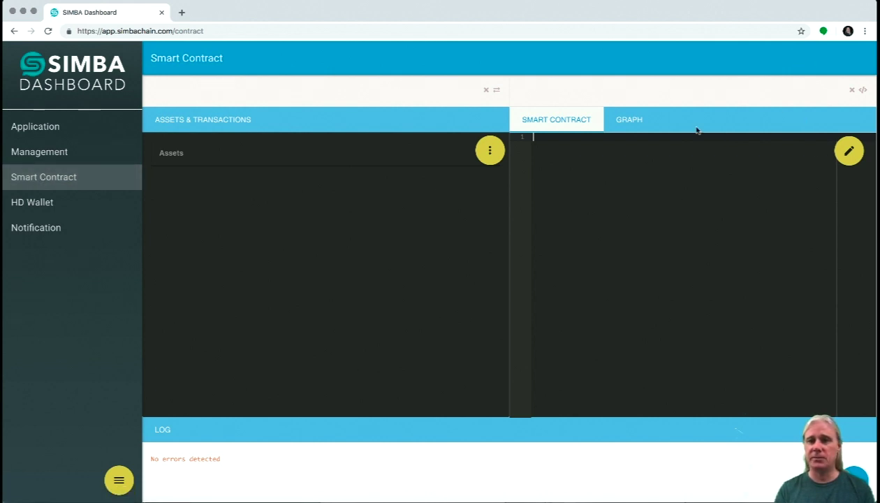
left_click(848, 151)
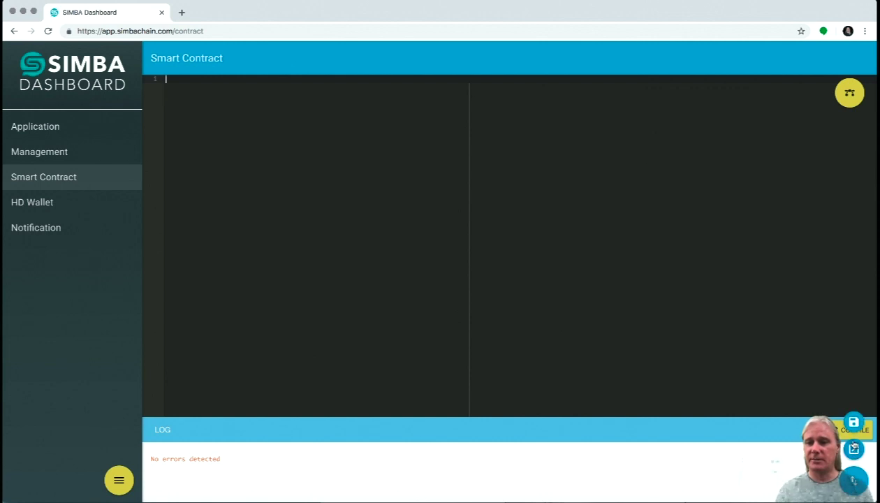
left_click(853, 450)
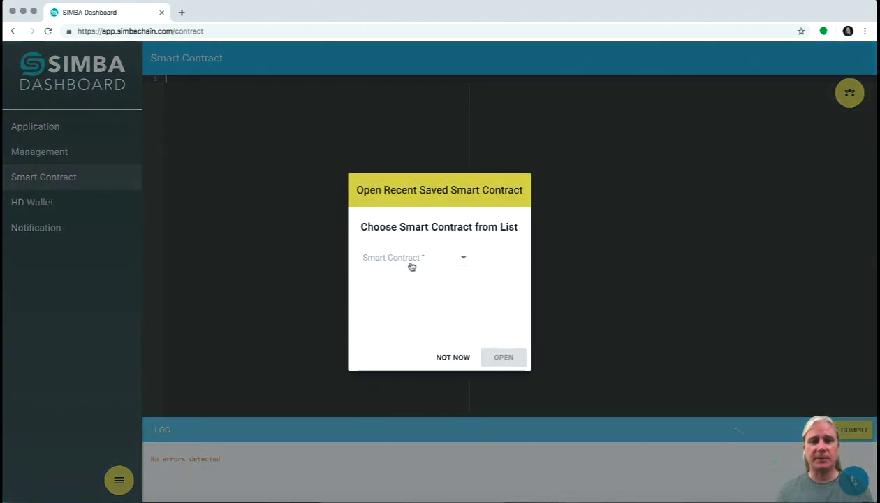
Choose the saved CarDemoSC contract from the recent list and open it.
left_click(409, 263)
left_click(393, 258)
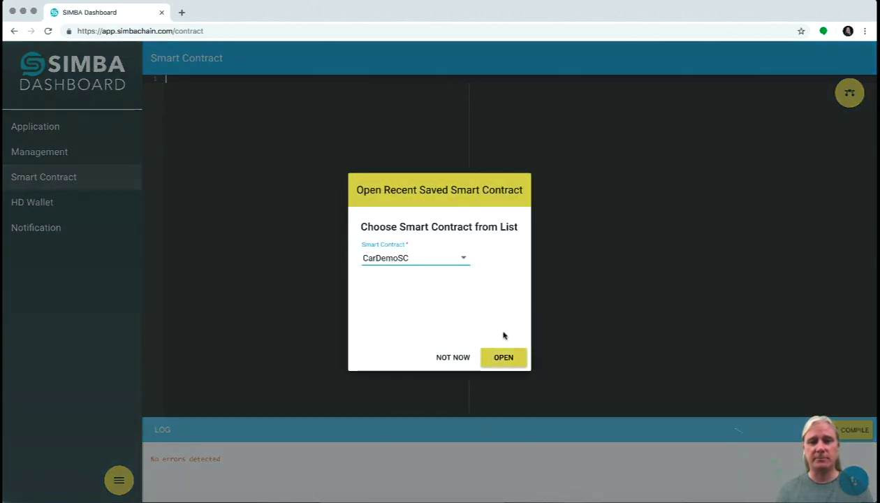
left_click(501, 357)
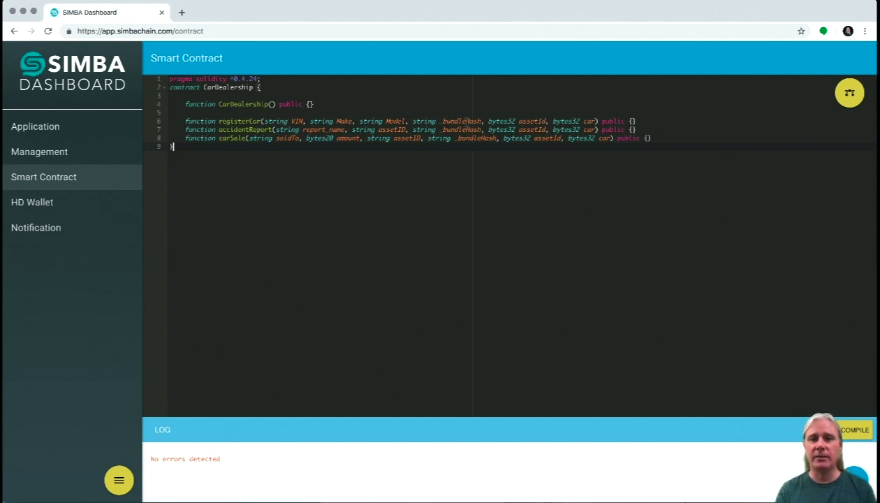
Inspect the _bundleHash parameter on line 6, then compile the CarDealership contract.
left_click_drag(438, 122, 482, 122)
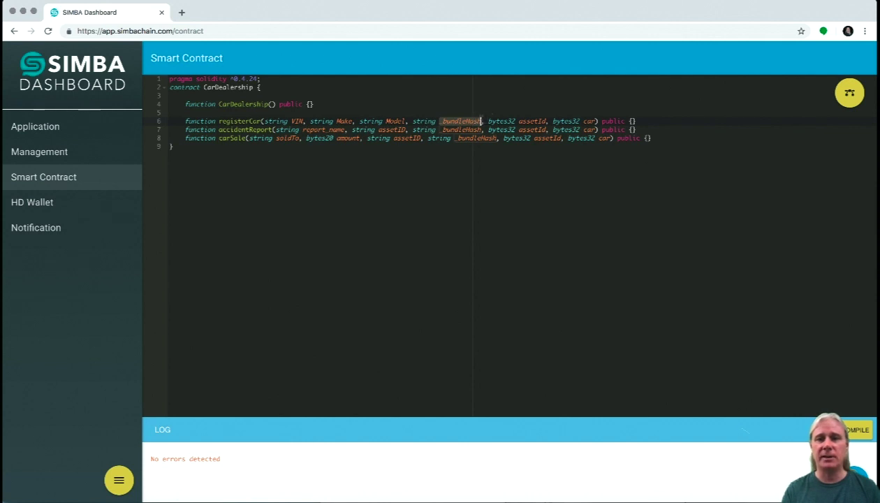
left_click(481, 121)
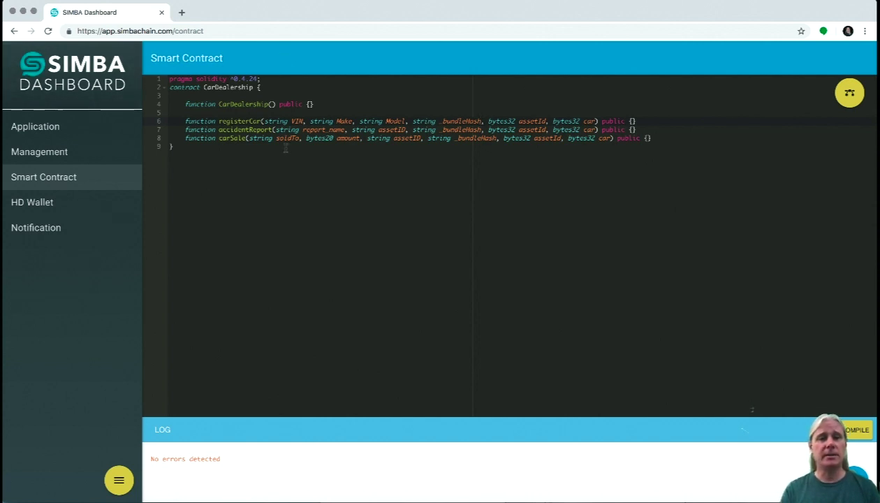
left_click(481, 121)
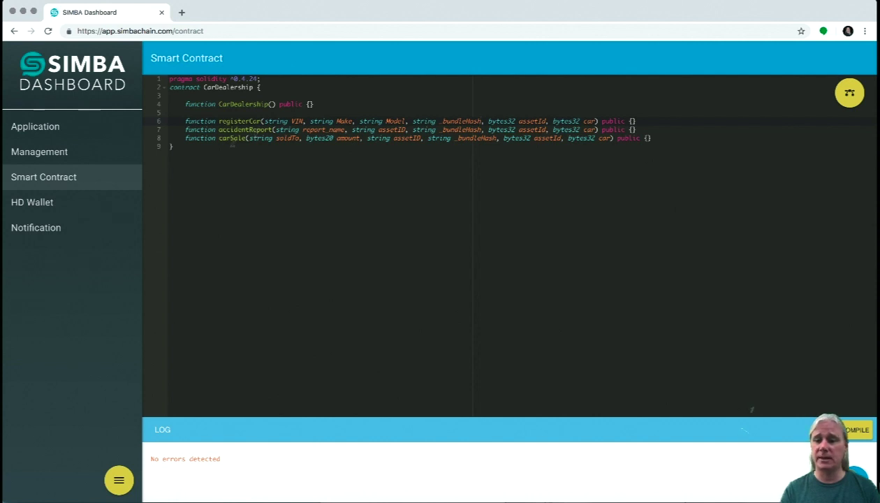
left_click(849, 432)
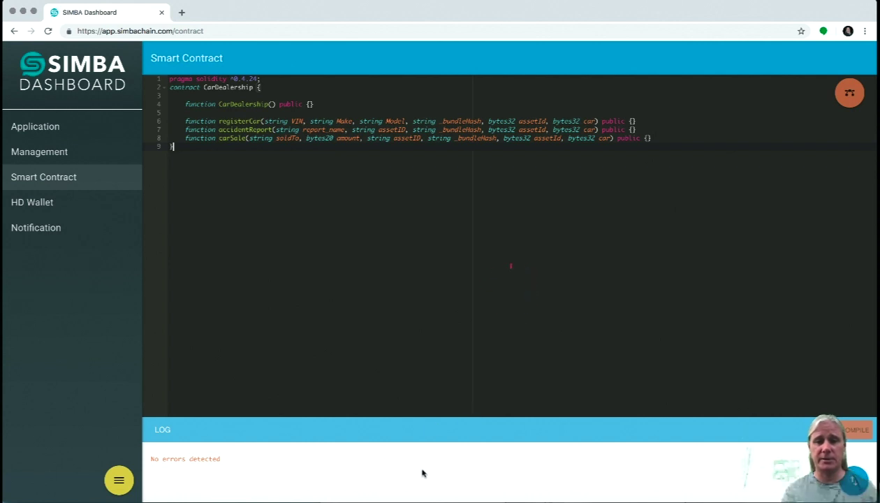
Read through the compile log warnings, then go back to the assets-and-code split view.
scroll(294, 474, "down", 5)
scroll(294, 475, "down", 6)
scroll(293, 472, "down", 2)
scroll(294, 474, "up", 10)
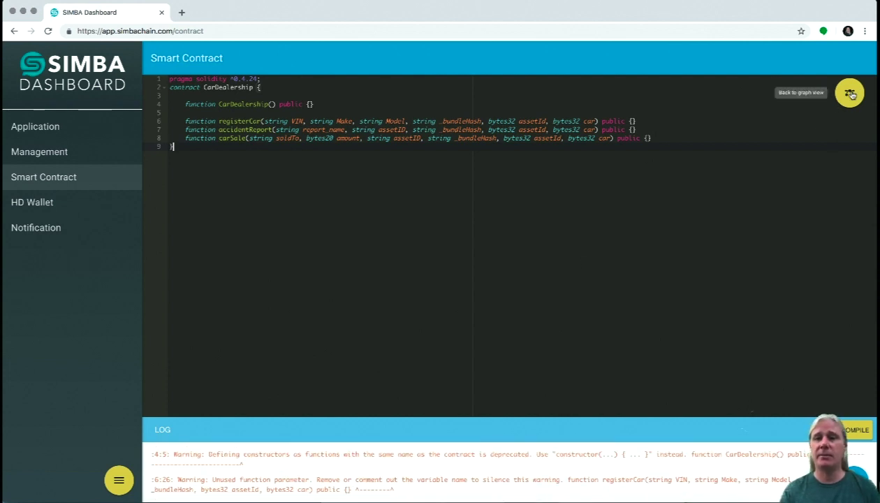
left_click(851, 95)
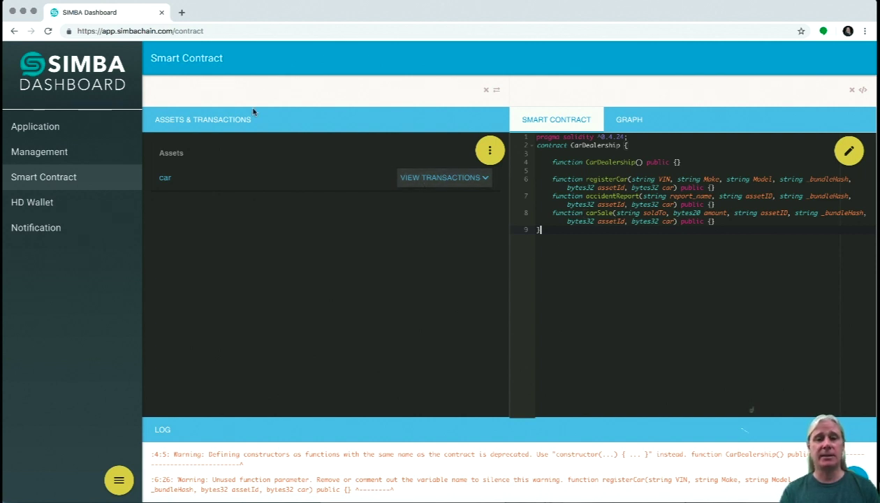
List the car asset's transactions and show carSale, registerCar and accidentReport as a graph.
left_click(437, 180)
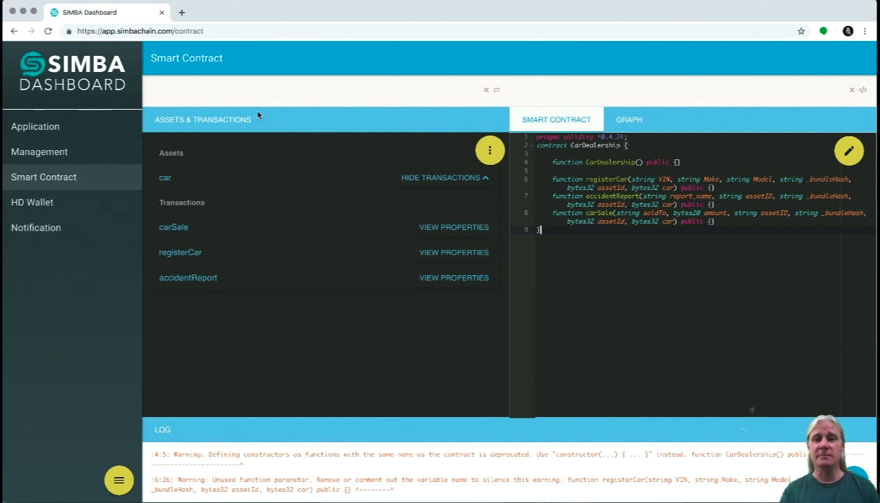
left_click(627, 121)
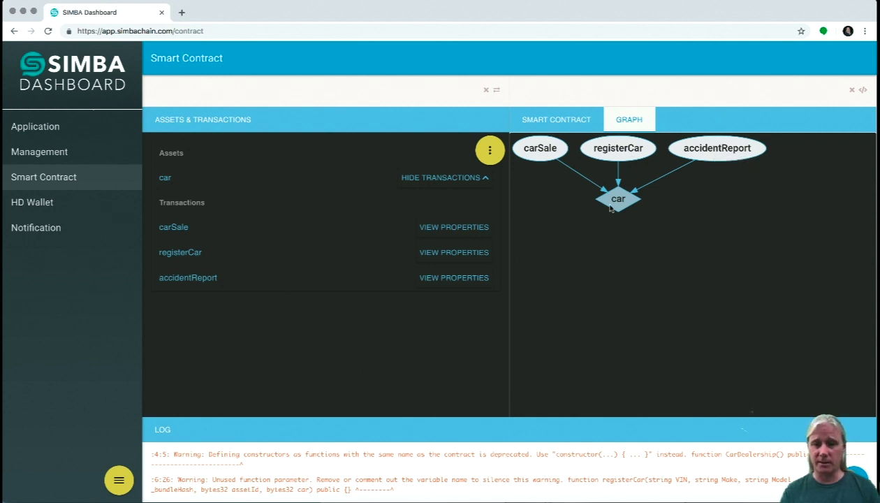
mouse_move(484, 157)
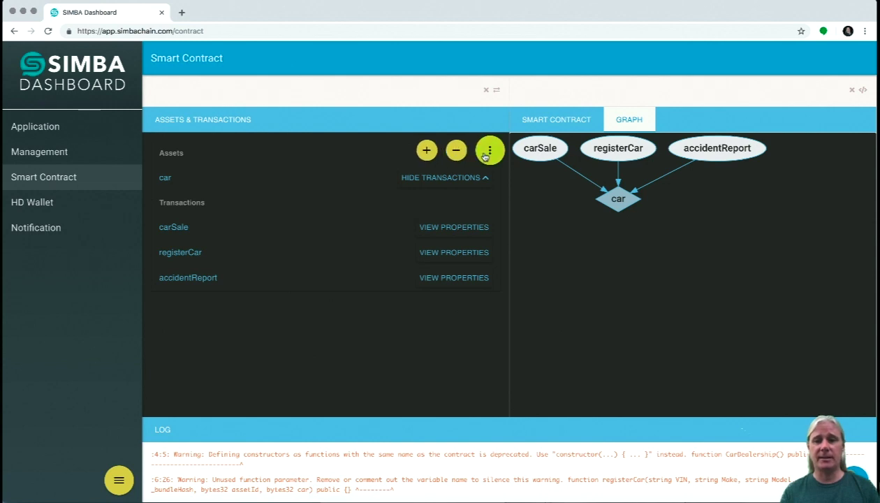
Start a transportCar transaction on asset car with a string company parameter.
left_click(427, 150)
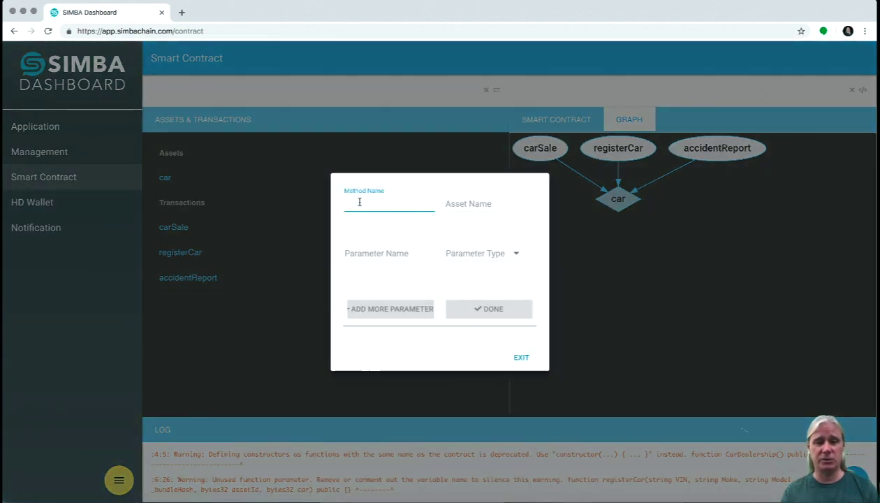
type("transportCar")
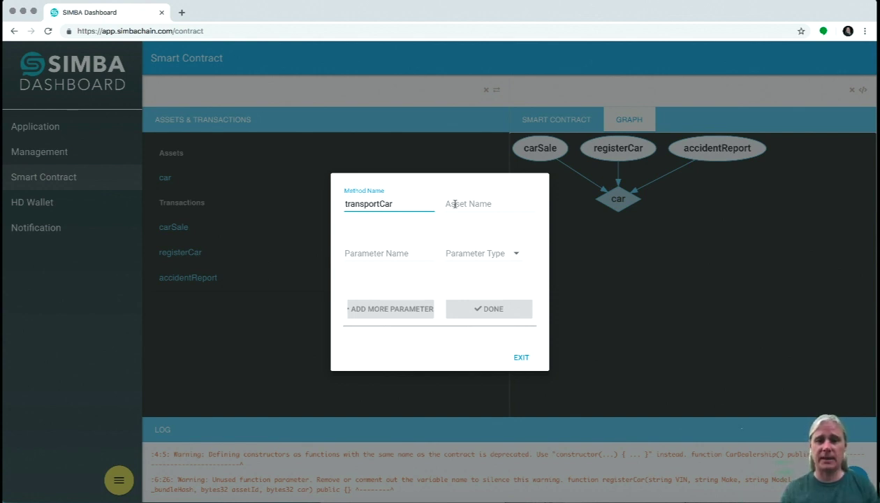
left_click(455, 204)
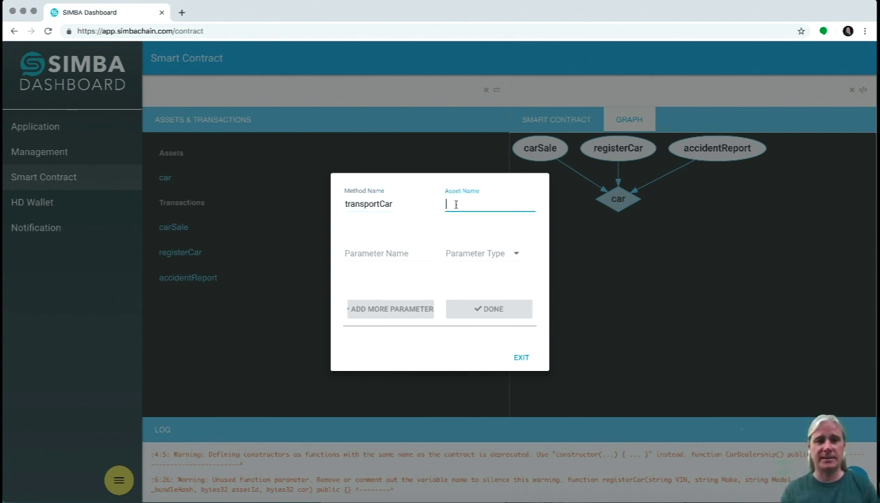
type("car")
key("Tab")
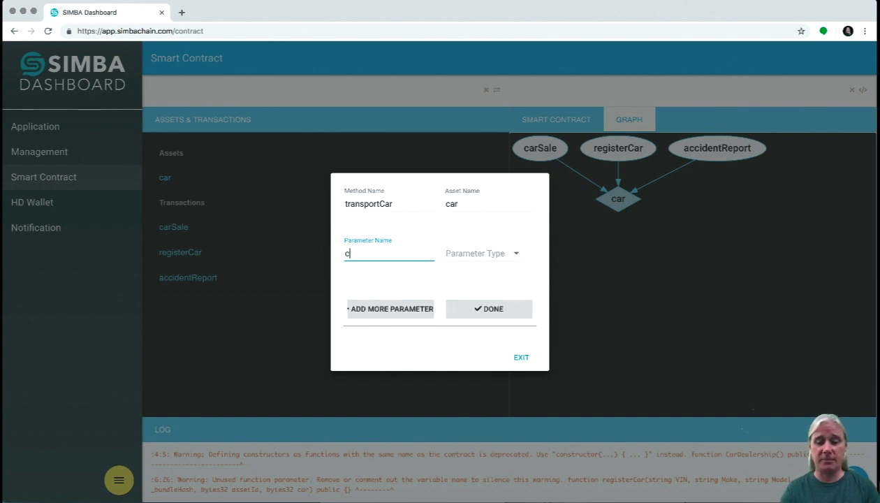
type("company")
key("Tab")
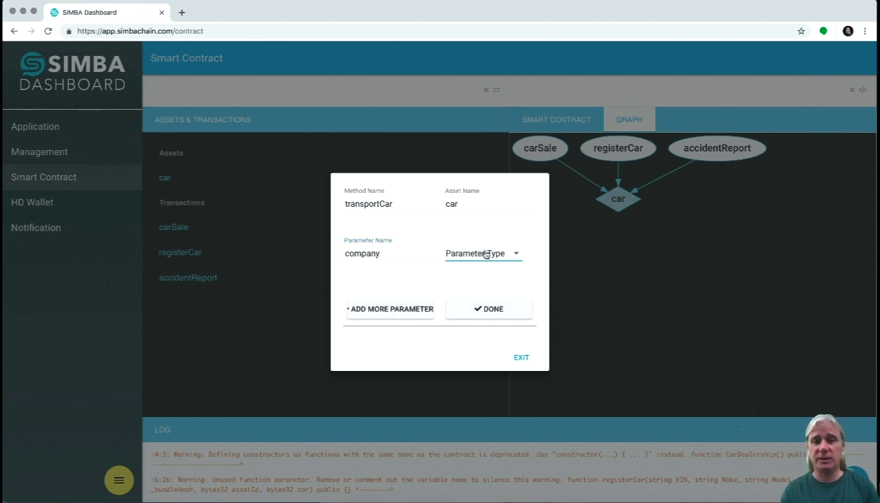
left_click(472, 253)
left_click(465, 257)
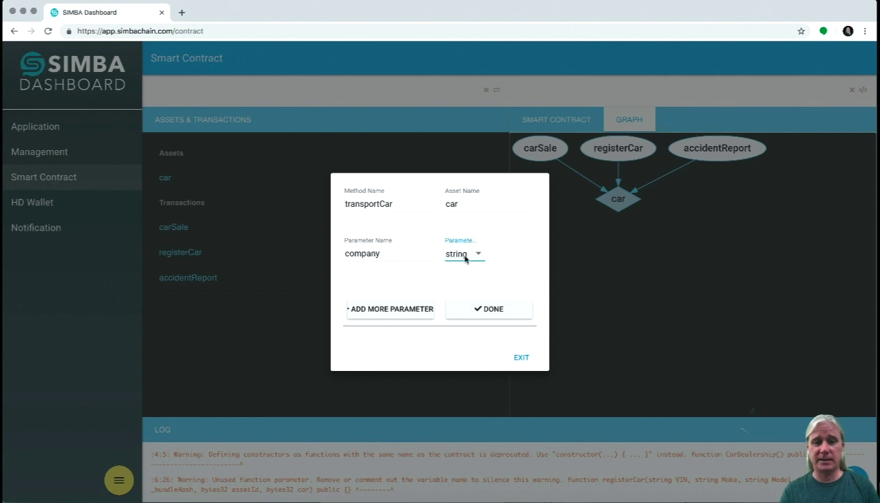
Add a uint date_transferred parameter, then save the method and close the dialog.
left_click(385, 309)
left_click(363, 277)
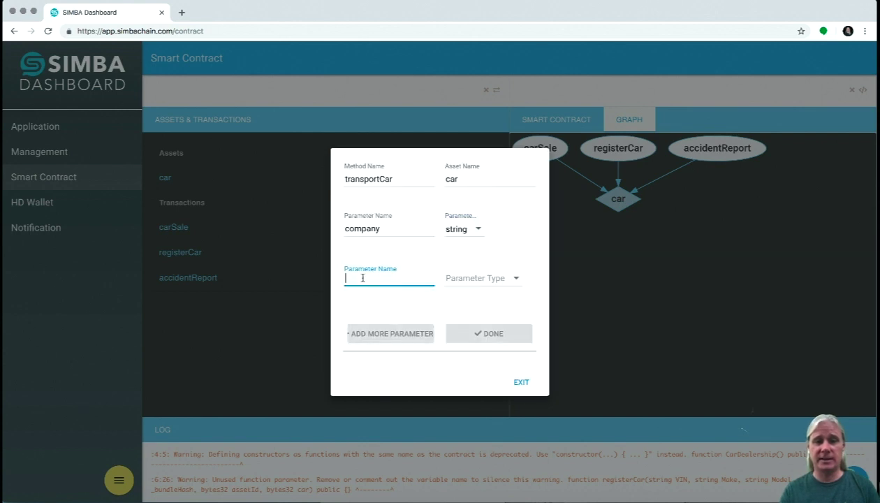
type("date")
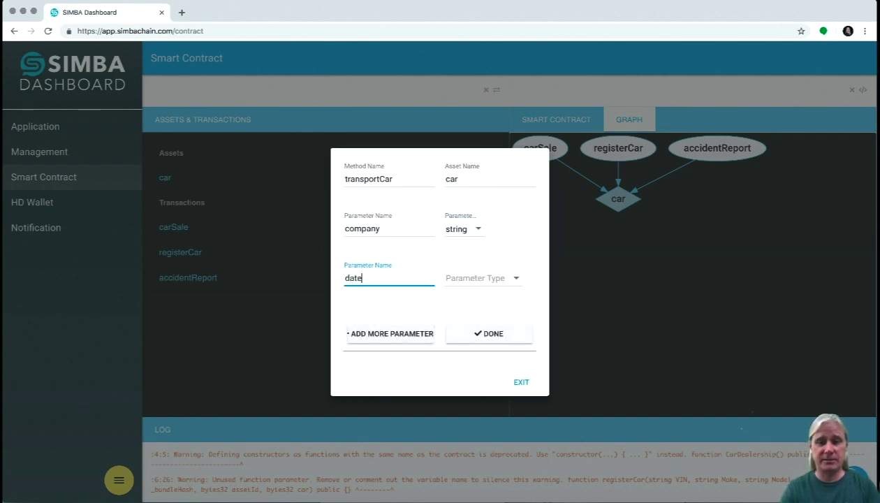
type("_transferred")
key("Tab")
left_click(468, 283)
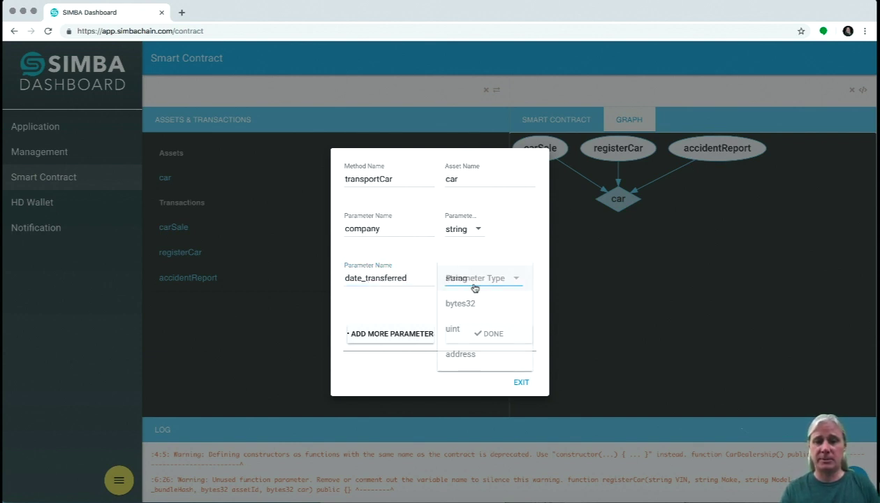
left_click(455, 333)
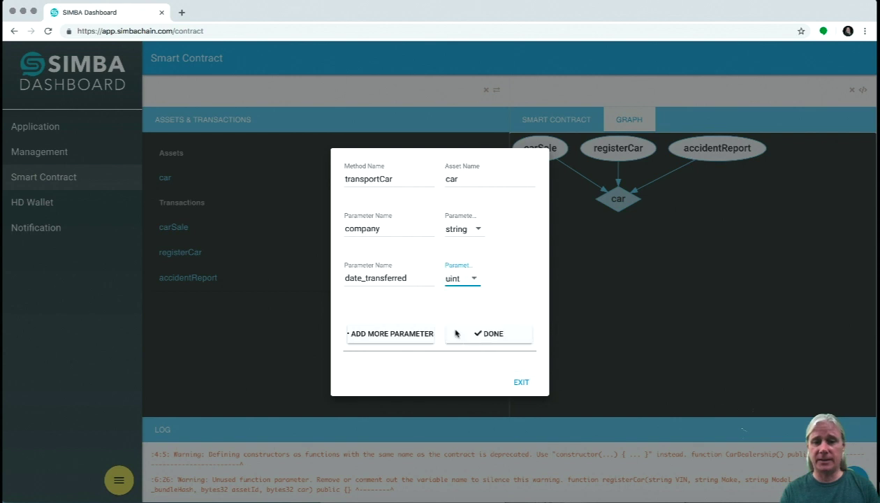
left_click(495, 337)
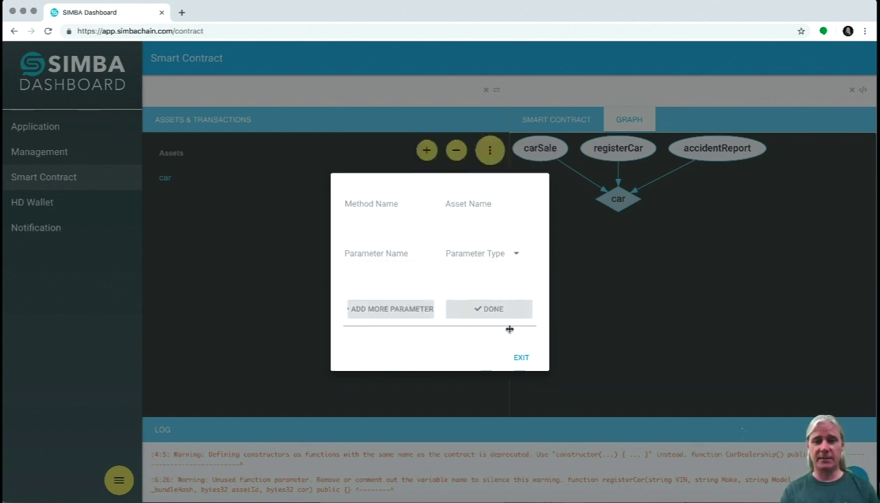
left_click(520, 356)
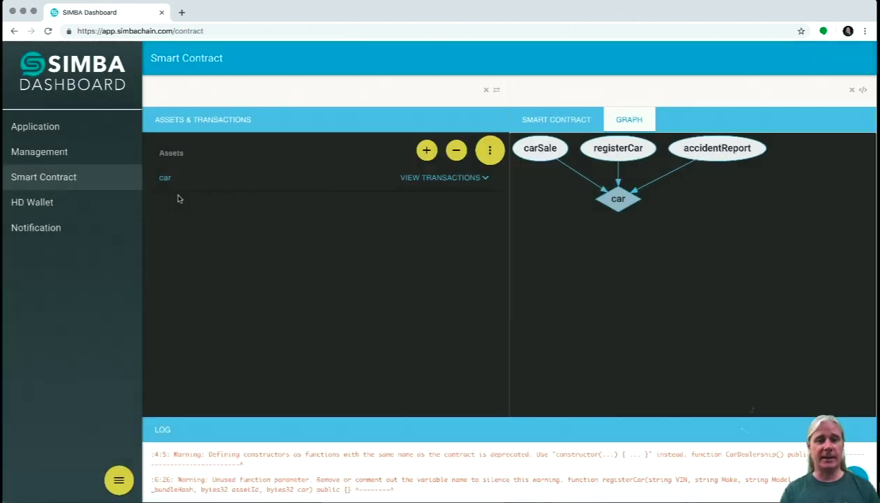
List car's transactions, highlight the generated transportCar function code, then return to the graph.
left_click(420, 179)
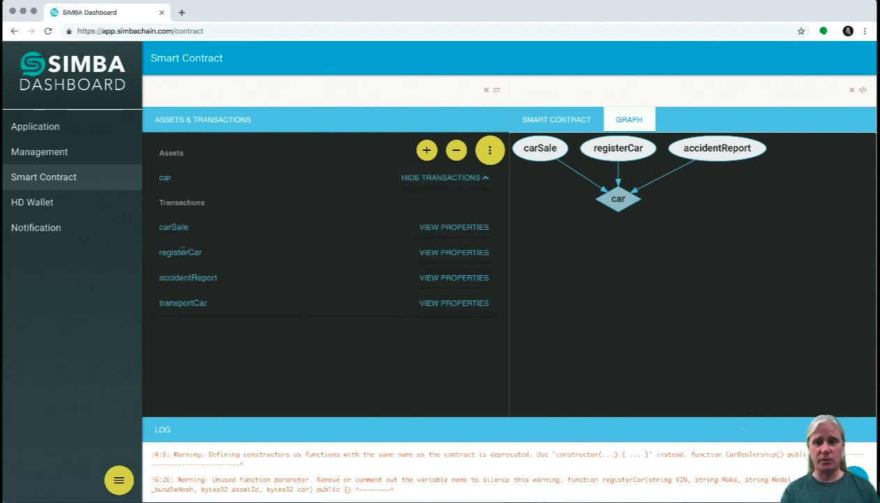
left_click_drag(591, 121, 559, 122)
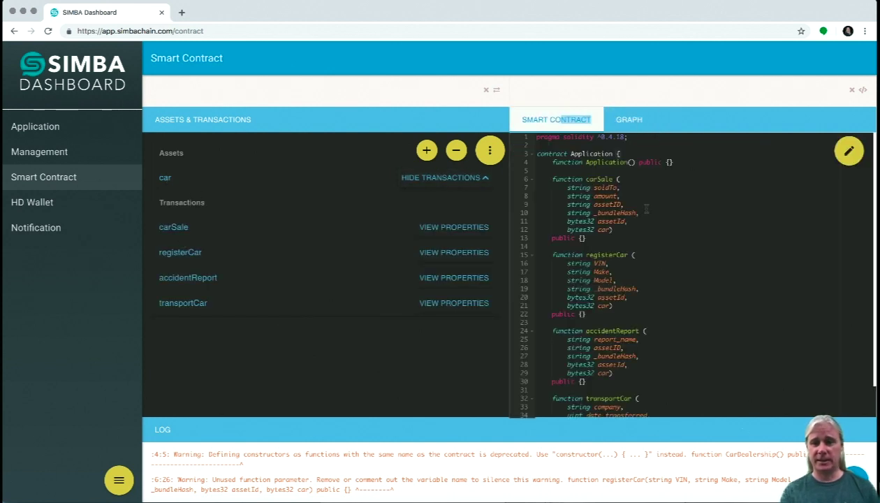
scroll(663, 261, "down", 5)
left_click_drag(567, 186, 567, 195)
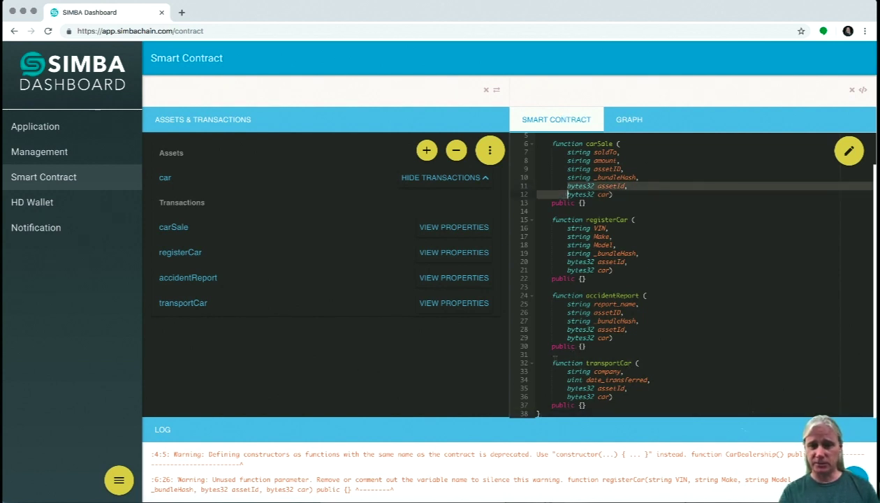
left_click_drag(538, 359, 623, 399)
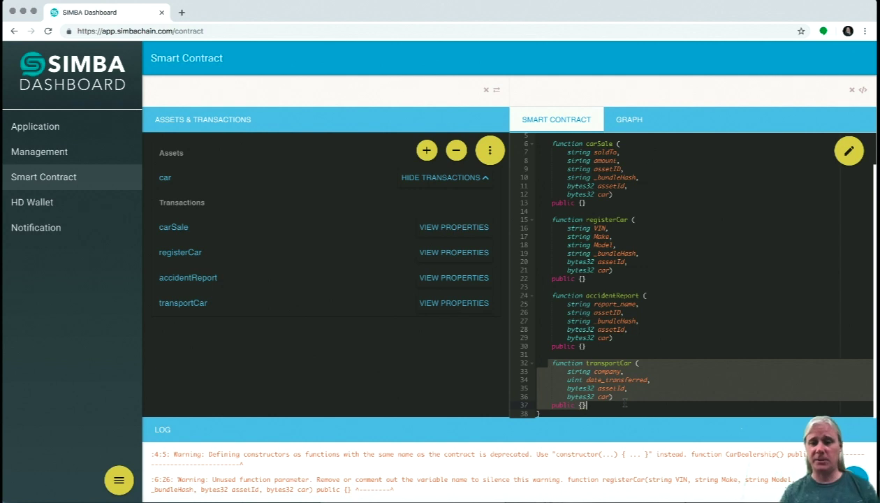
left_click(630, 119)
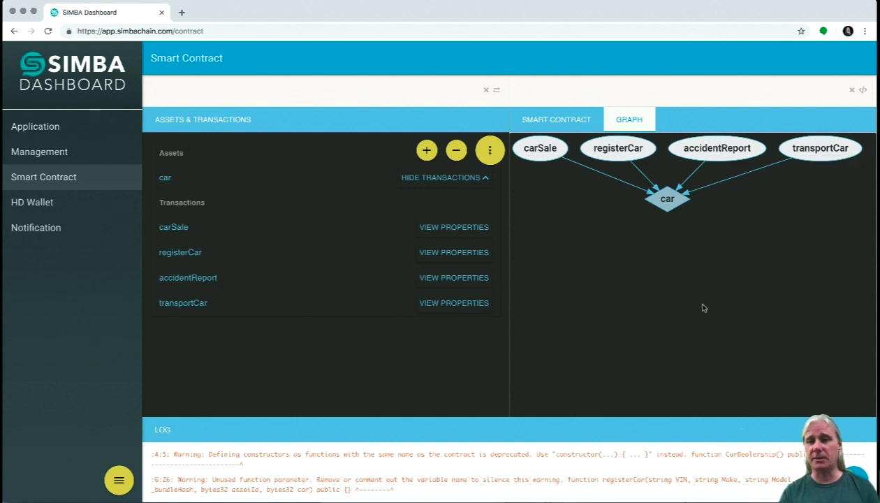
Open the Contract Editor pane beside the graph to view the car asset's definition.
left_click(861, 90)
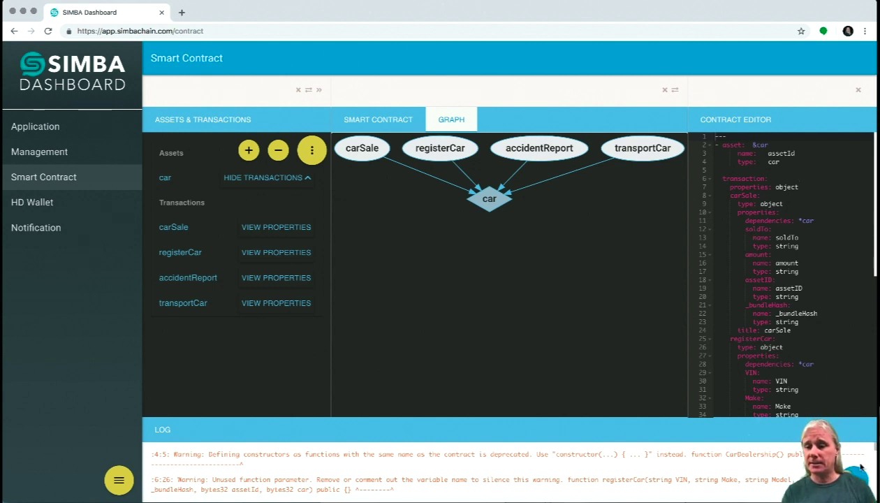
Save the current smart contract with the name CarDemoExtended and organization Simba.
mouse_move(855, 475)
left_click(854, 422)
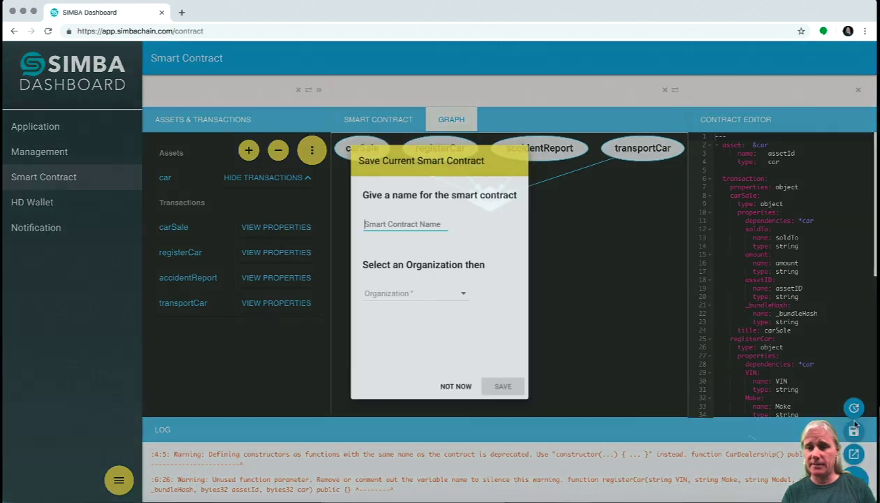
type("carDem")
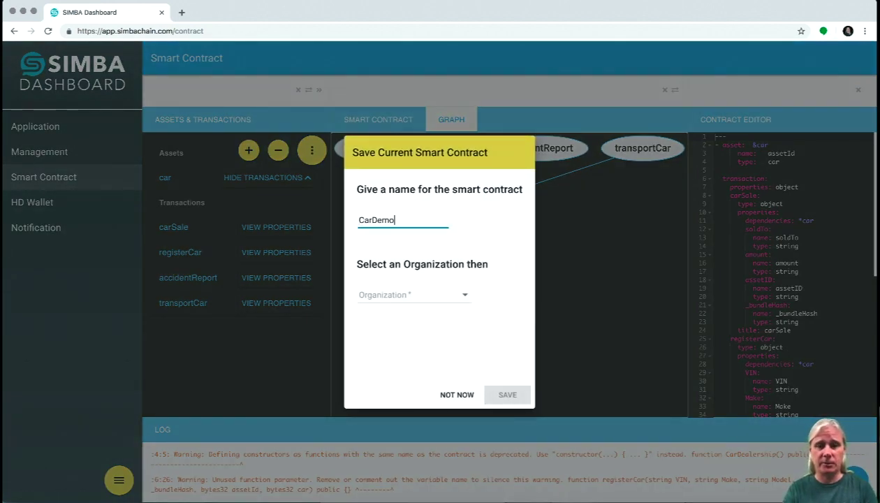
type("oExtened")
type("d")
left_click(390, 300)
left_click(374, 301)
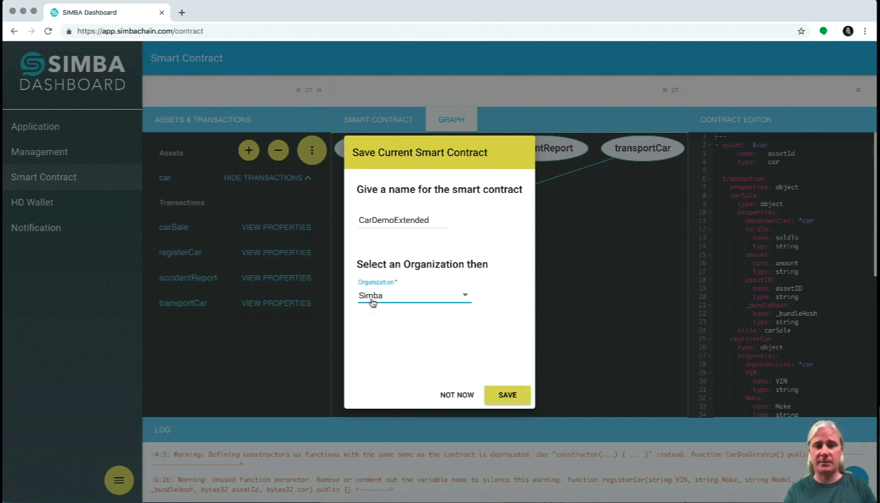
left_click(510, 395)
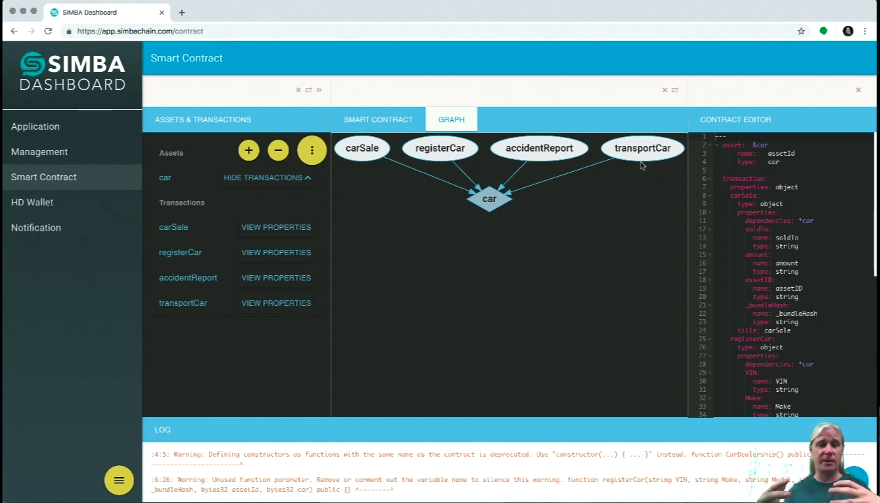
Create the CarDemoExtended application with Simba as its organization.
left_click(35, 126)
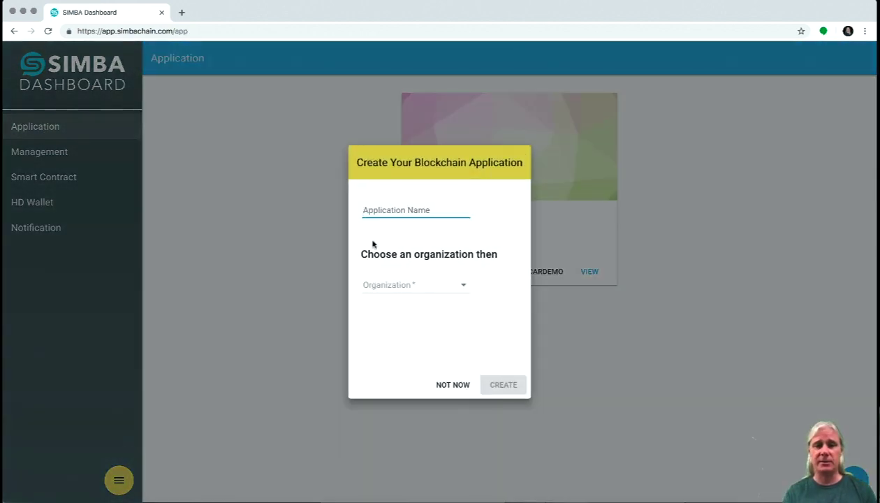
type("CarDemoExtende")
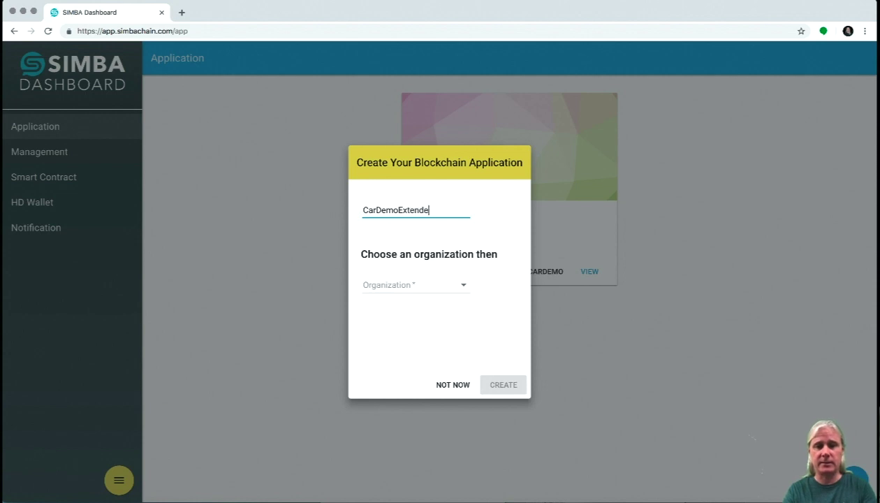
type("d")
left_click(387, 284)
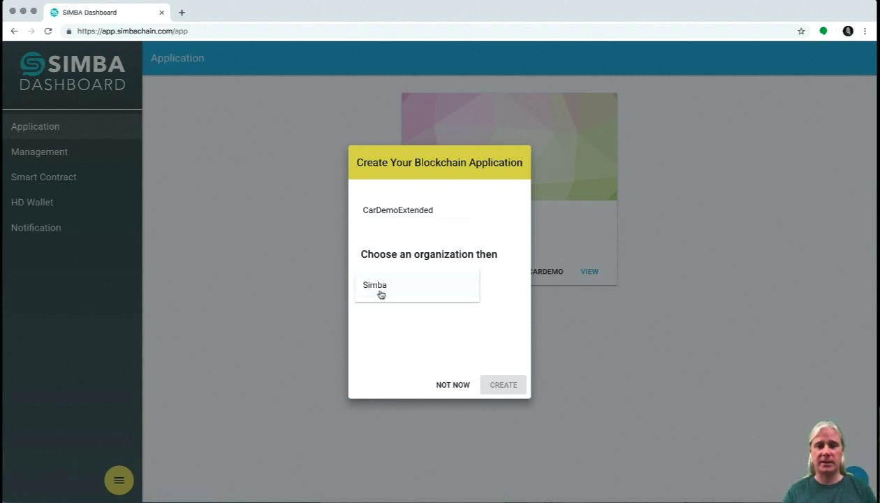
left_click(381, 294)
left_click(501, 384)
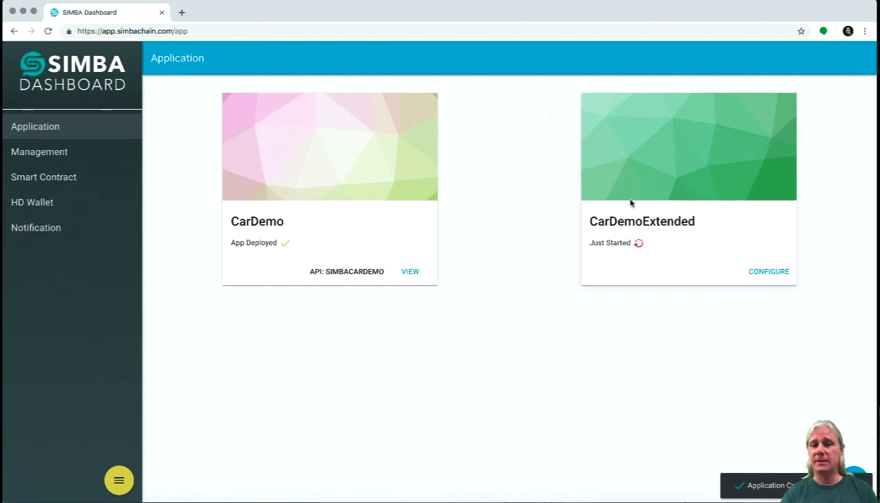
Configure CarDemoExtended to use the ETHEREUM blockchain on the RINKEBY network.
left_click(775, 275)
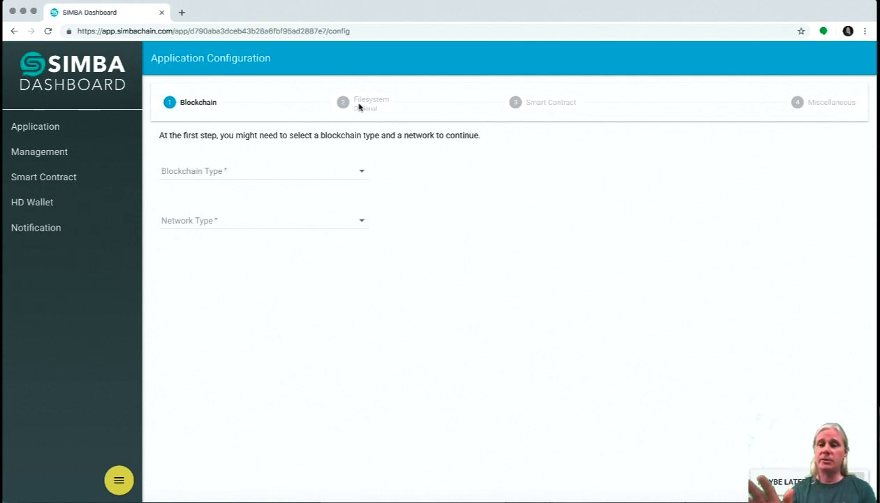
left_click(198, 174)
left_click(199, 175)
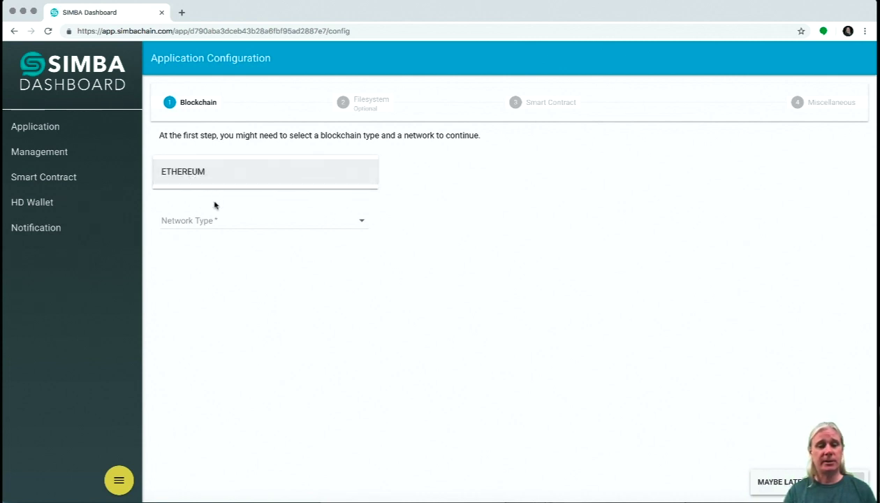
left_click(203, 182)
left_click(196, 222)
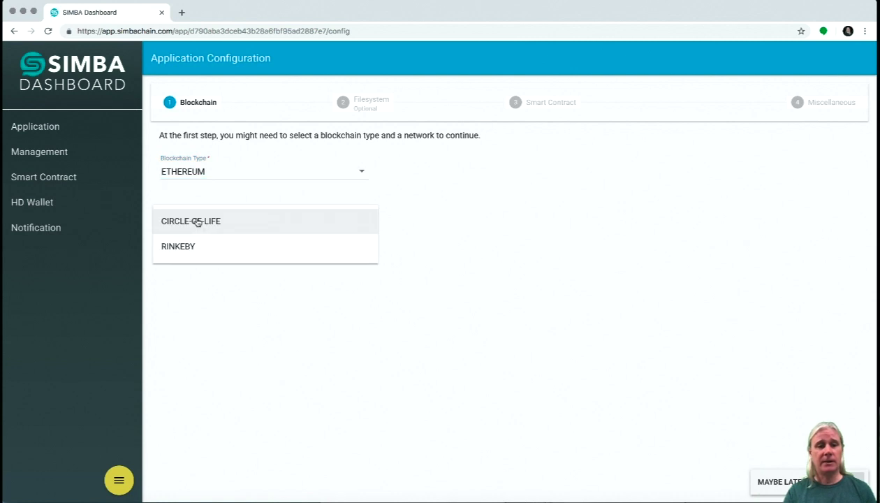
left_click(183, 251)
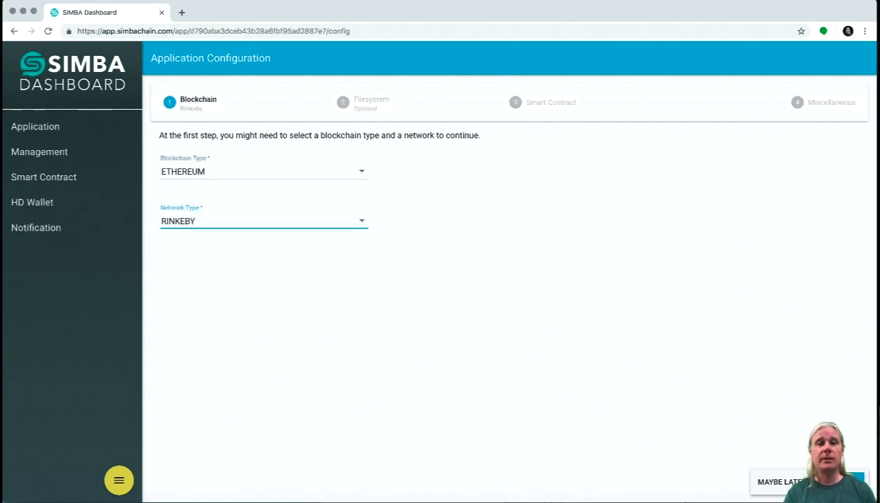
Set the filesystem to IPFS - Default with Permissioned Based set to TRUE.
left_click(856, 481)
left_click(209, 176)
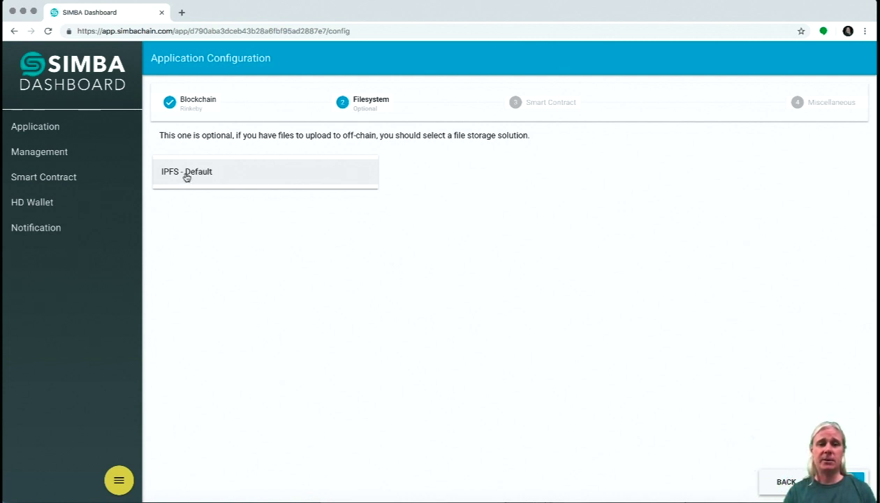
left_click(185, 174)
left_click(172, 242)
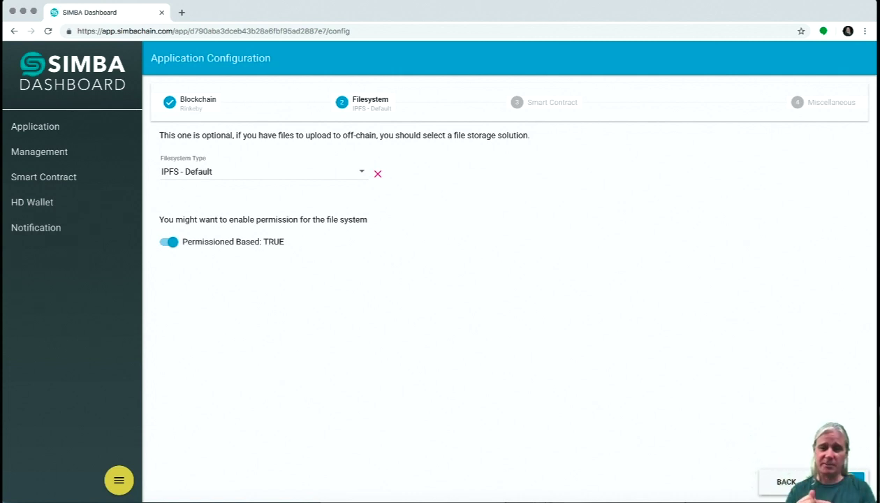
Select CARDEMOEXTENDED as the app's smart contract.
left_click(857, 481)
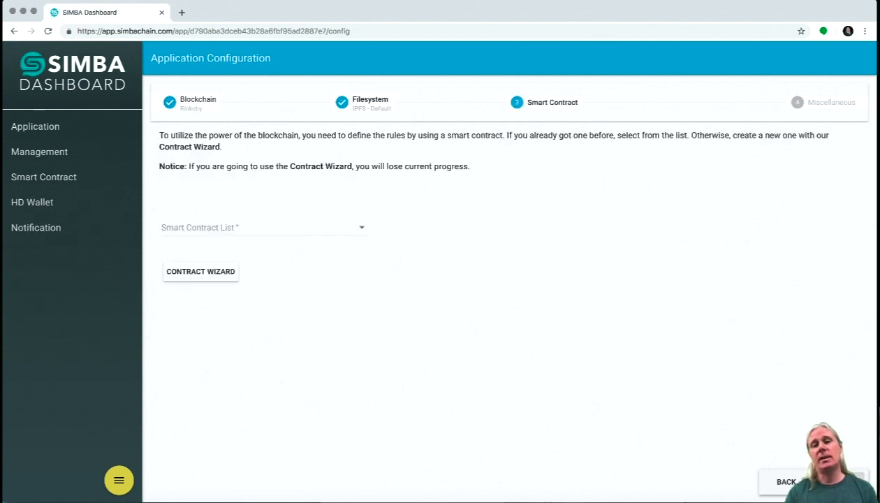
left_click(285, 227)
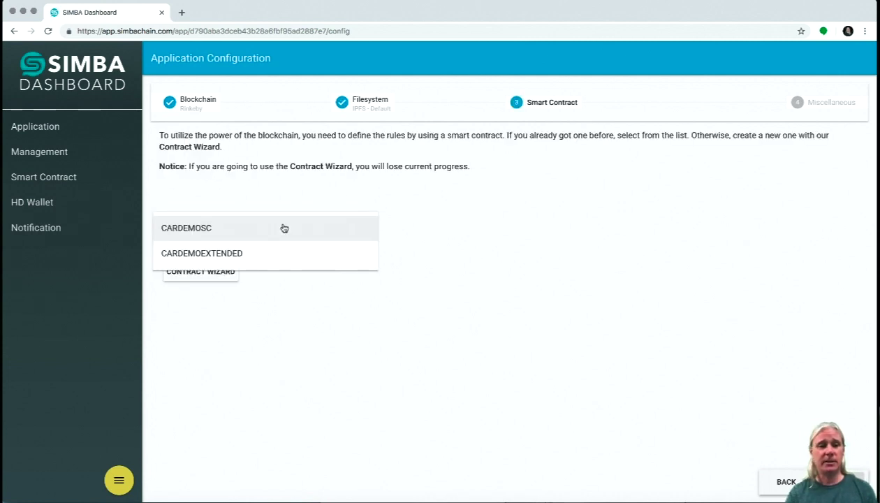
left_click(205, 255)
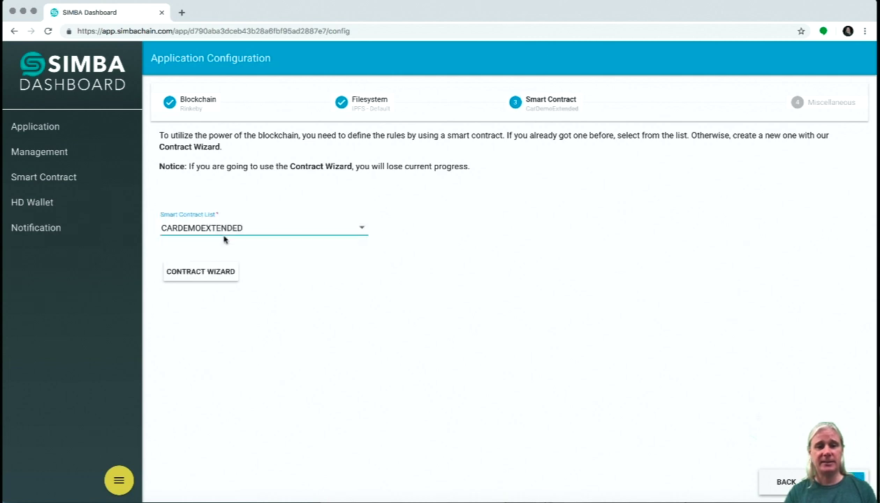
Enter 'cardemoextended' as the API name on the Miscellaneous step.
left_click(856, 481)
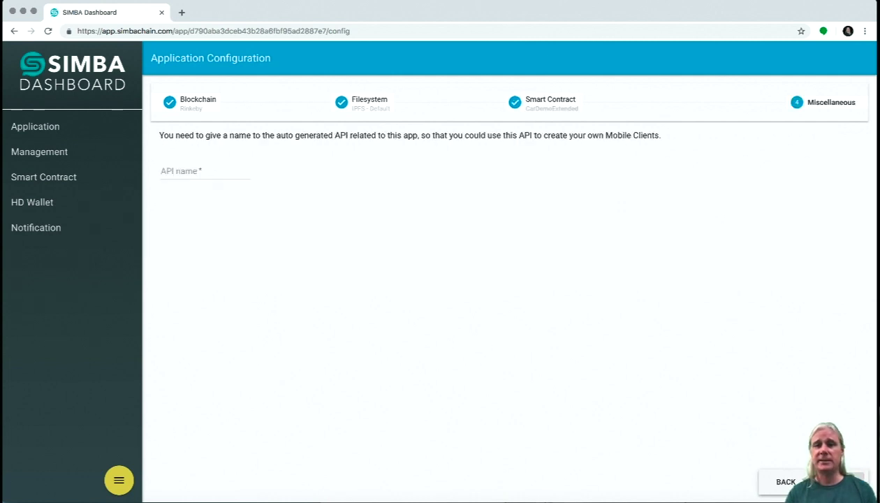
left_click(175, 163)
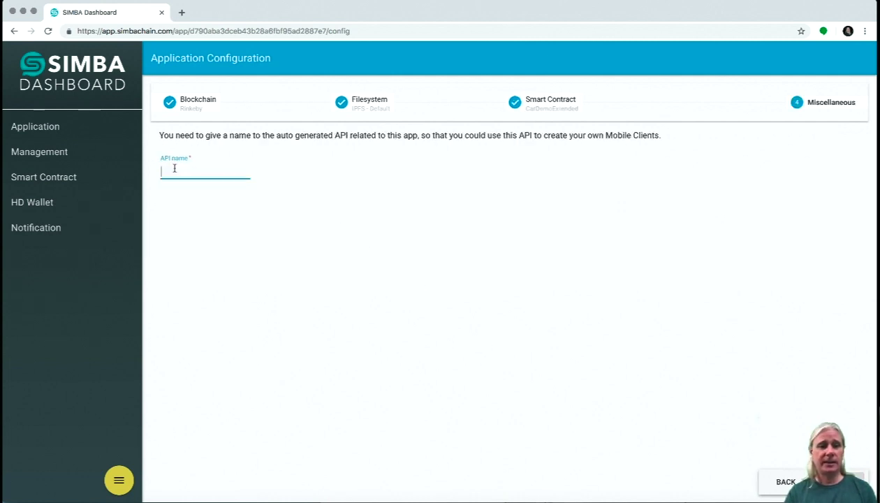
type("cardemoextended")
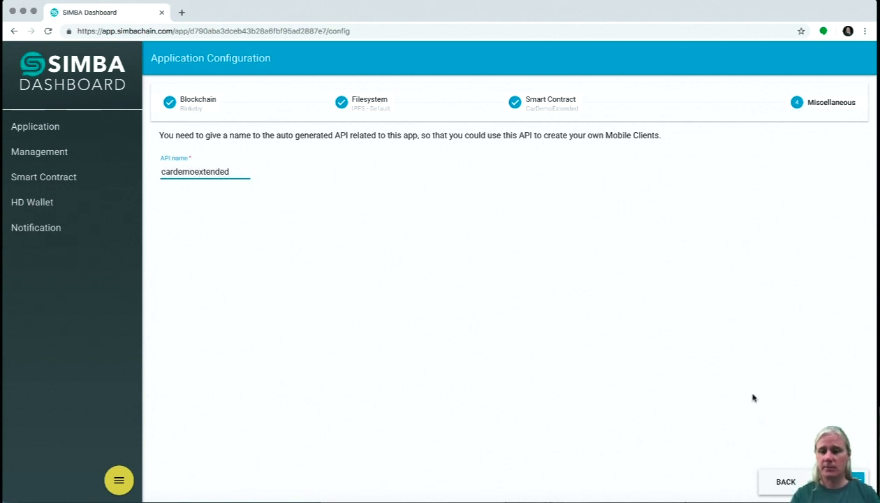
Finish setup, unlock the Ethereum wallet with its password, and deploy to Rinkeby.
left_click(855, 481)
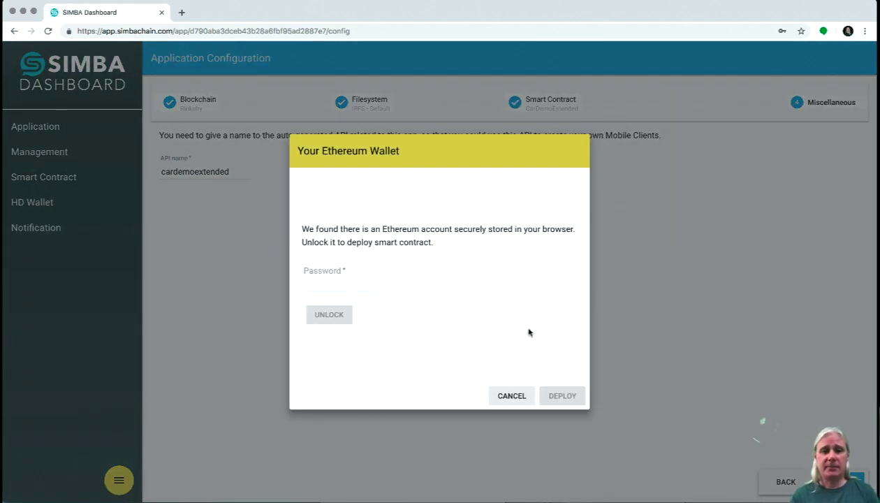
left_click(329, 285)
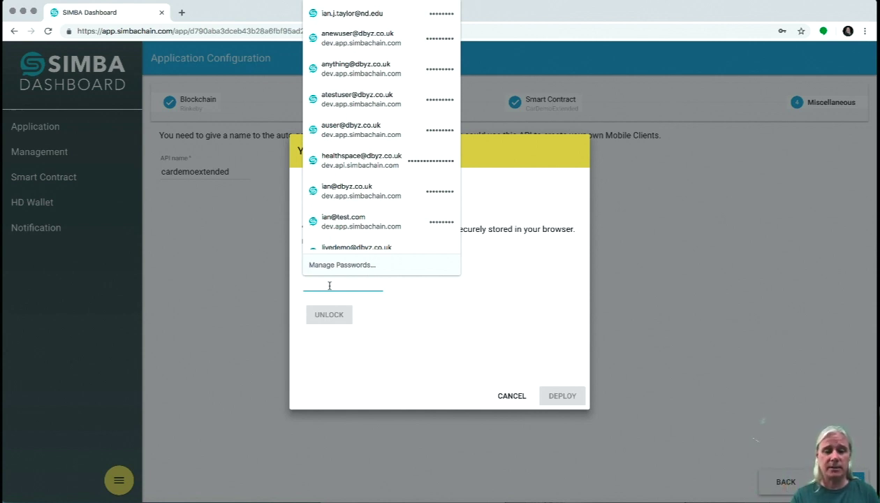
type("••••••••")
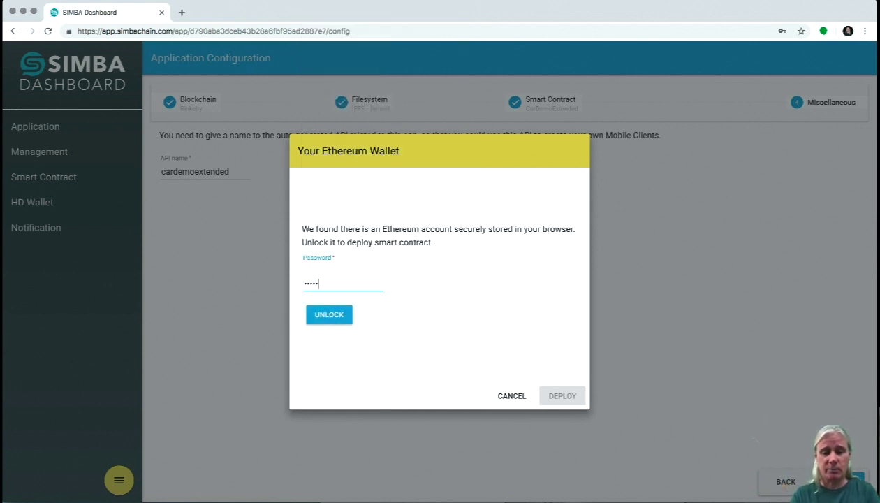
left_click(333, 316)
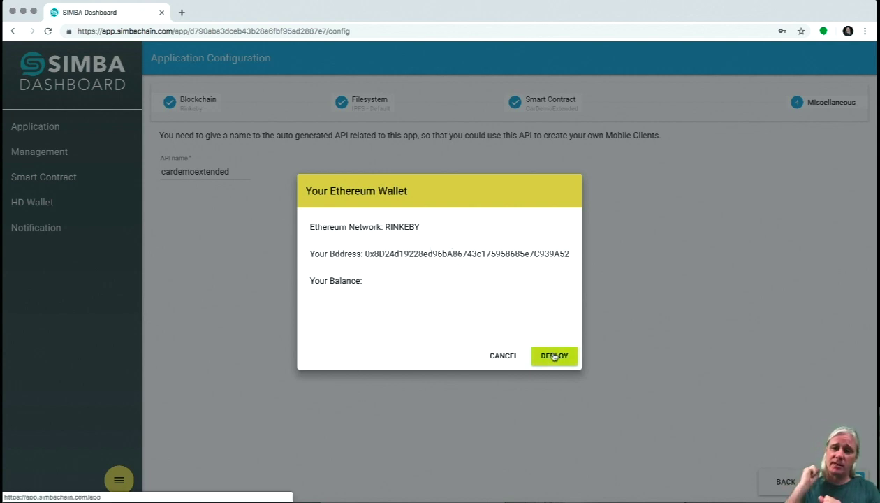
left_click(553, 357)
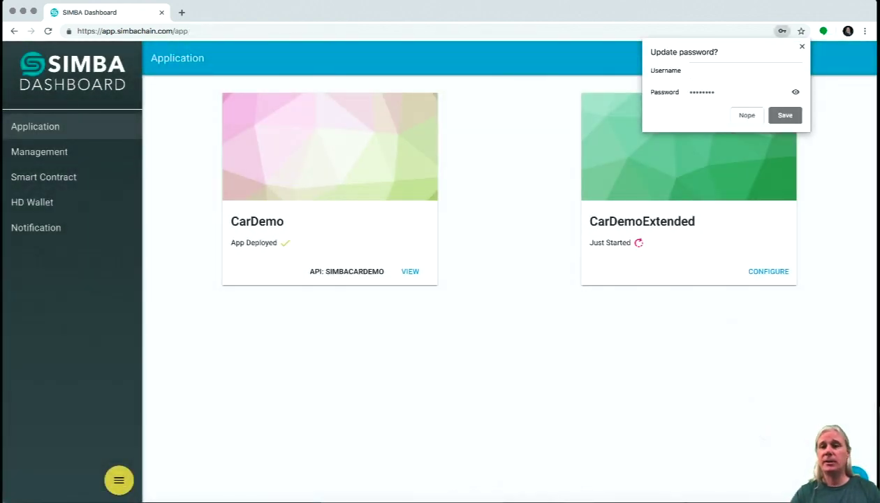
Refresh to confirm App Deployed, then open the CARDEMOEXTENDED Swagger API page.
left_click(802, 47)
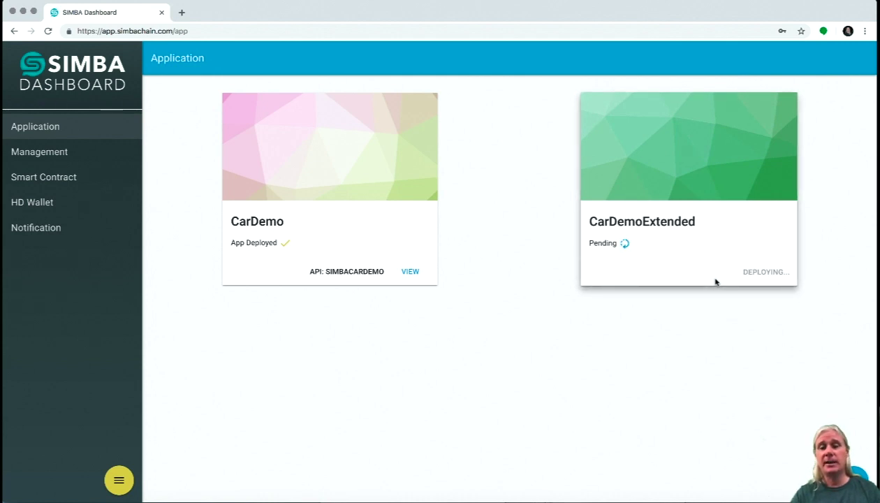
left_click(48, 31)
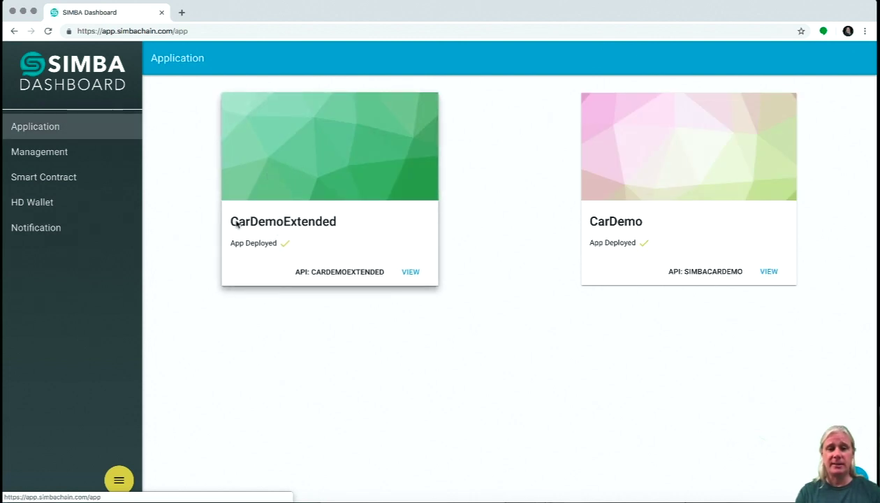
left_click(411, 272)
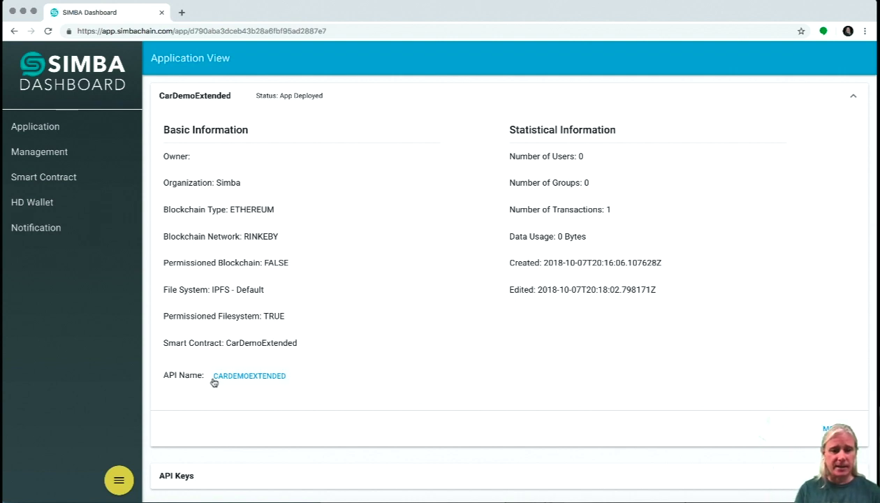
left_click(263, 379)
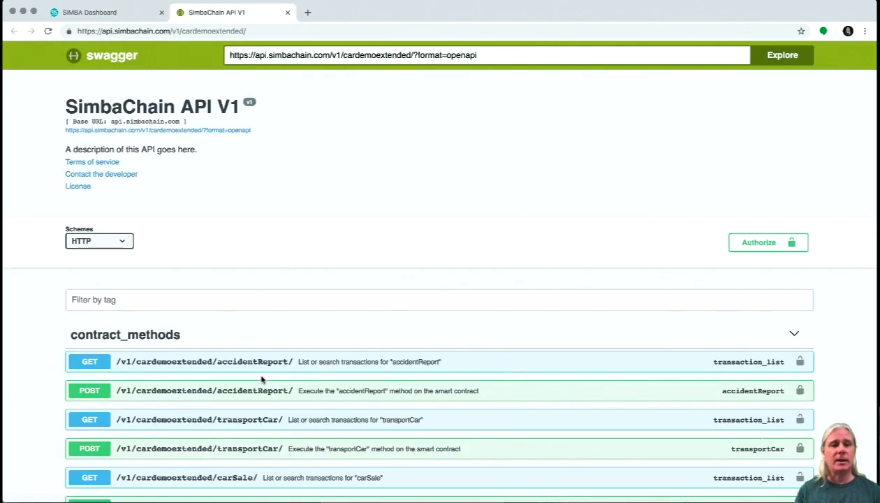
scroll(263, 379, "down", 3)
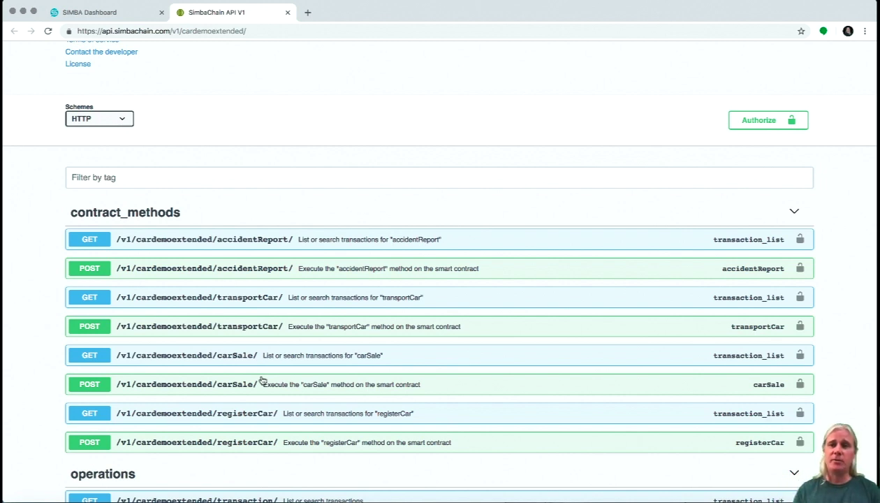
scroll(261, 380, "down", 3)
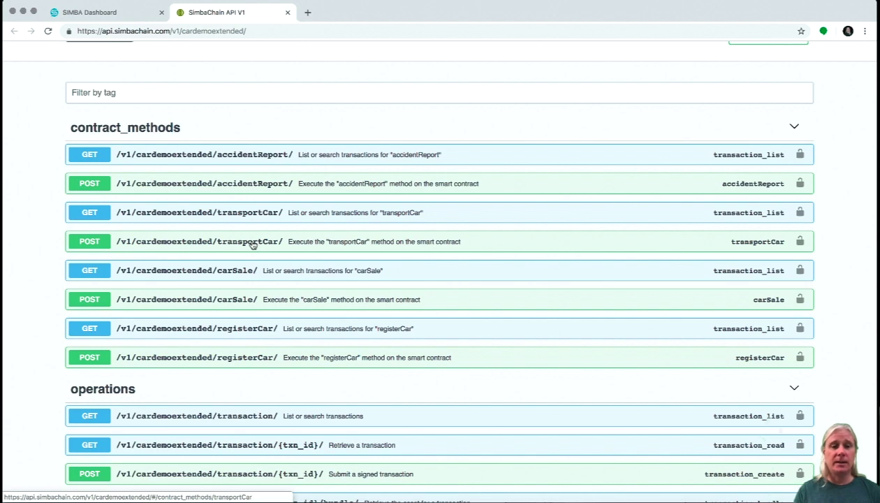
left_click(253, 243)
scroll(252, 245, "down", 5)
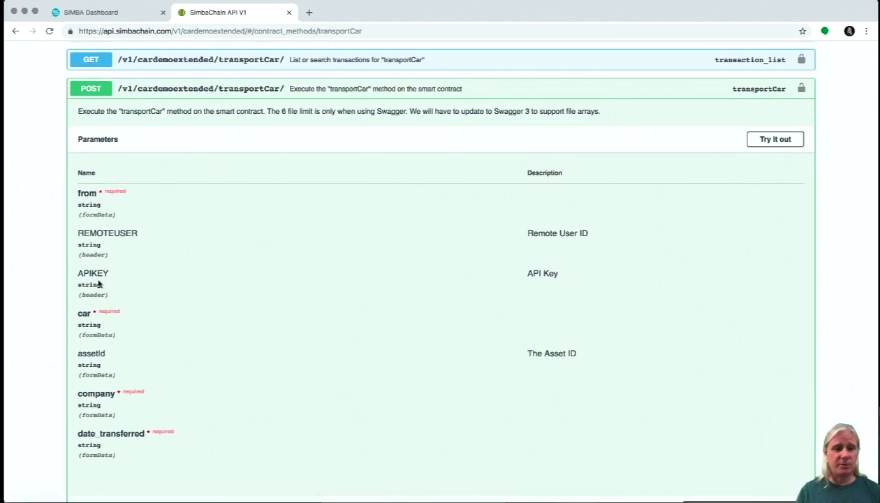
scroll(98, 279, "down", 2)
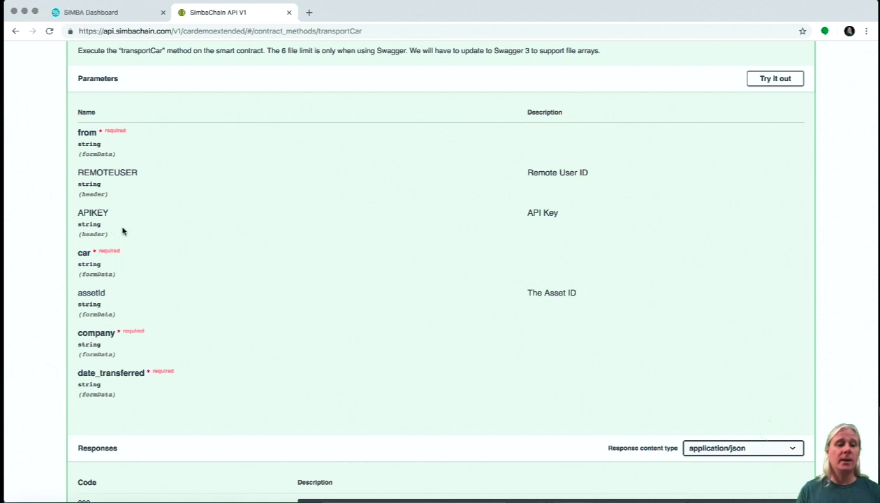
double_click(82, 252)
double_click(96, 333)
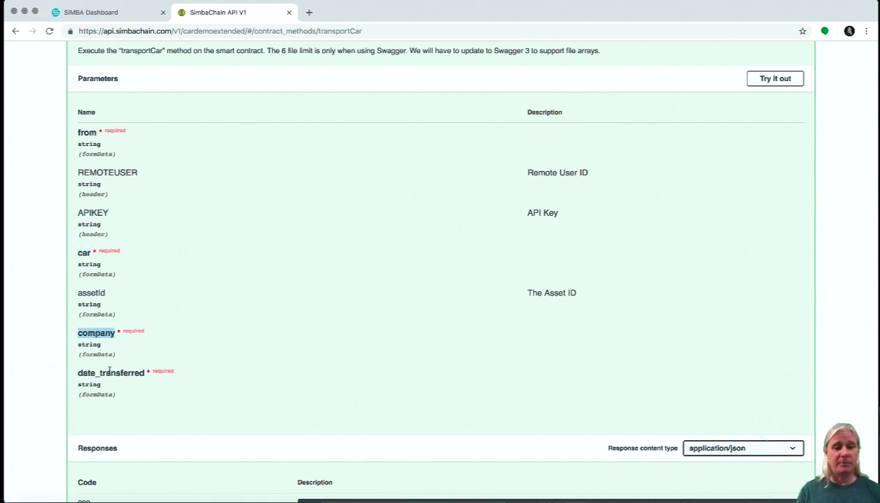
double_click(113, 373)
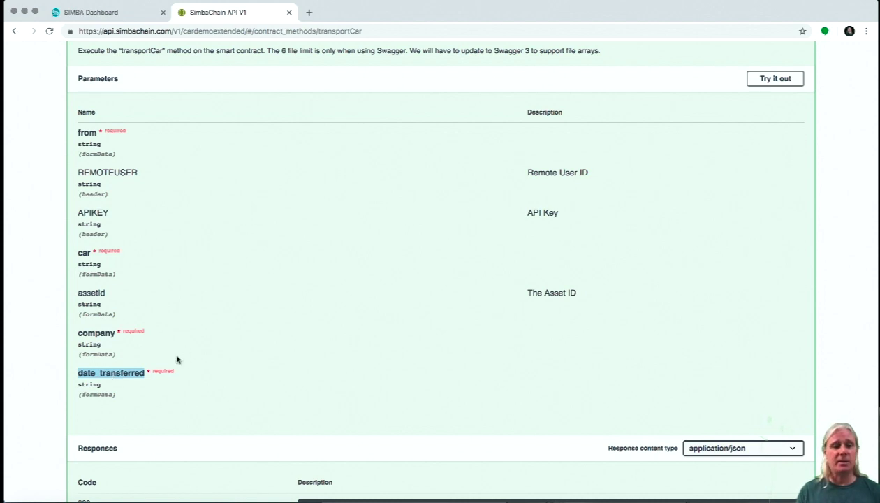
scroll(176, 357, "up", 5)
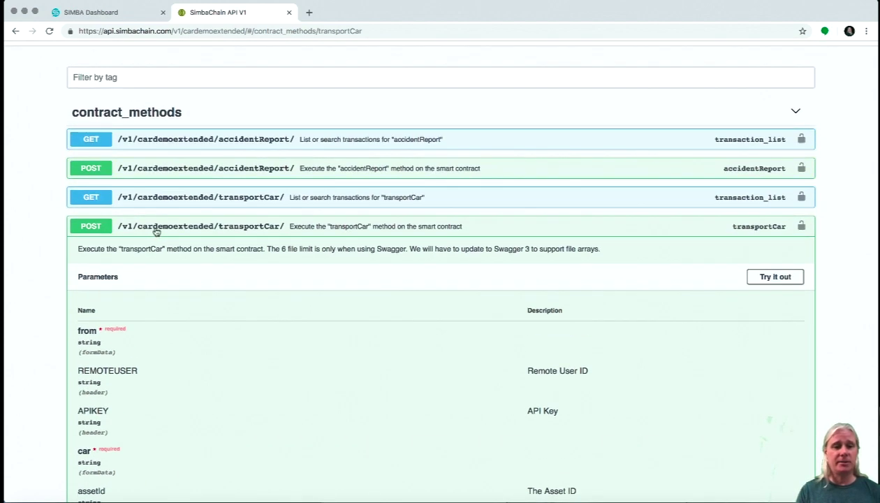
left_click(155, 228)
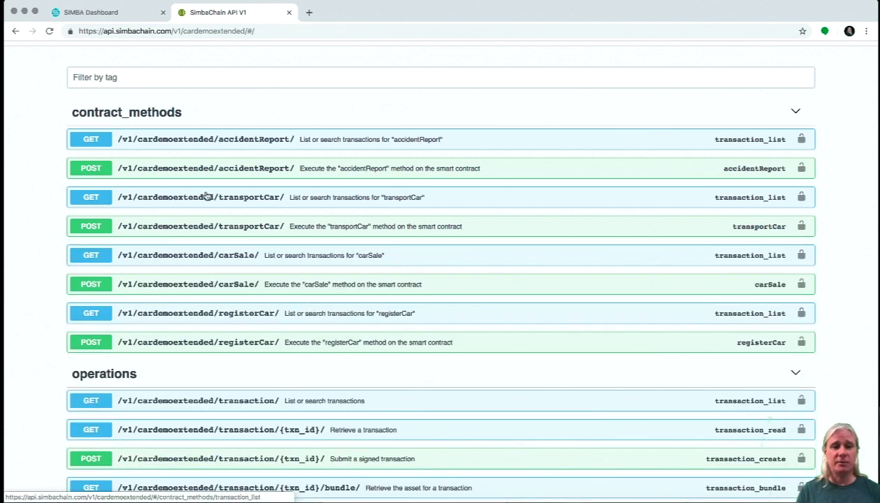
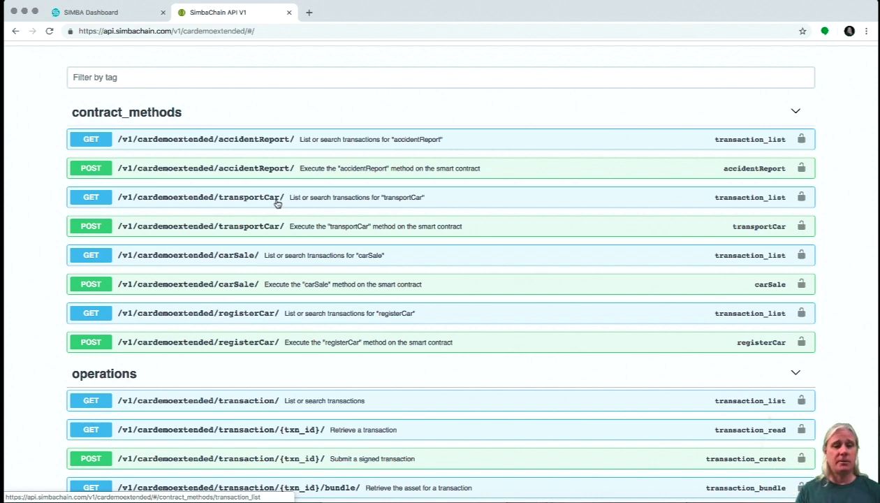
Expand GET /v1/cardemoextended/transaction/ and review its car, assetID, VIN, Make, Model query filters.
scroll(276, 202, "down", 4)
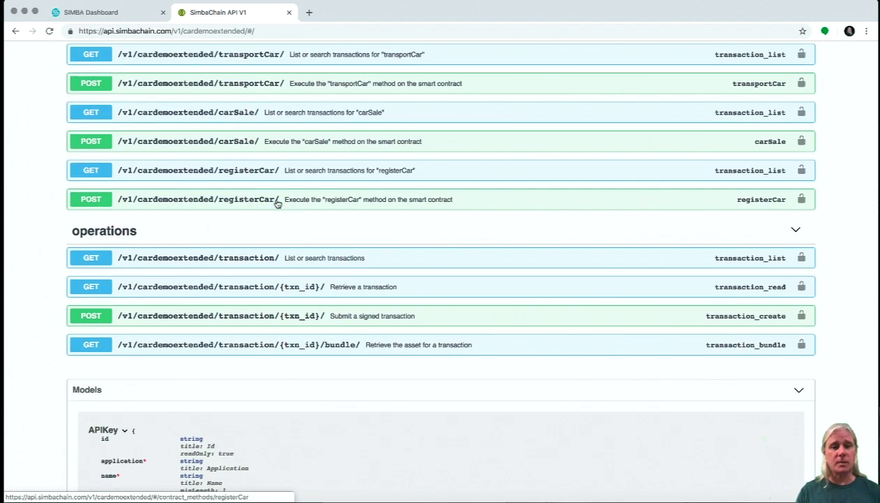
left_click(245, 263)
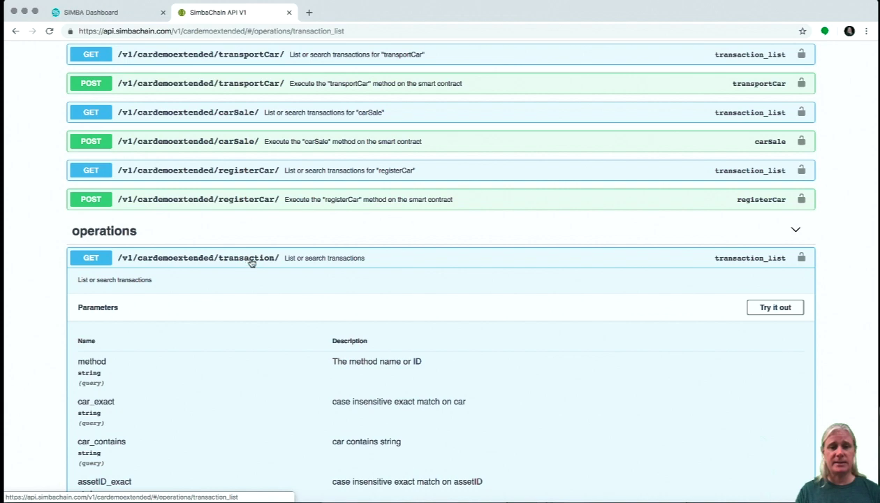
scroll(252, 262, "down", 3)
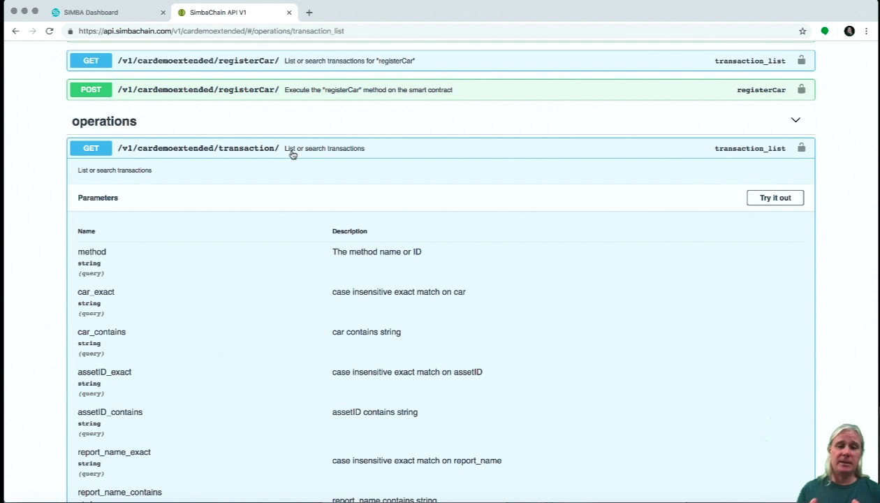
scroll(292, 154, "down", 3)
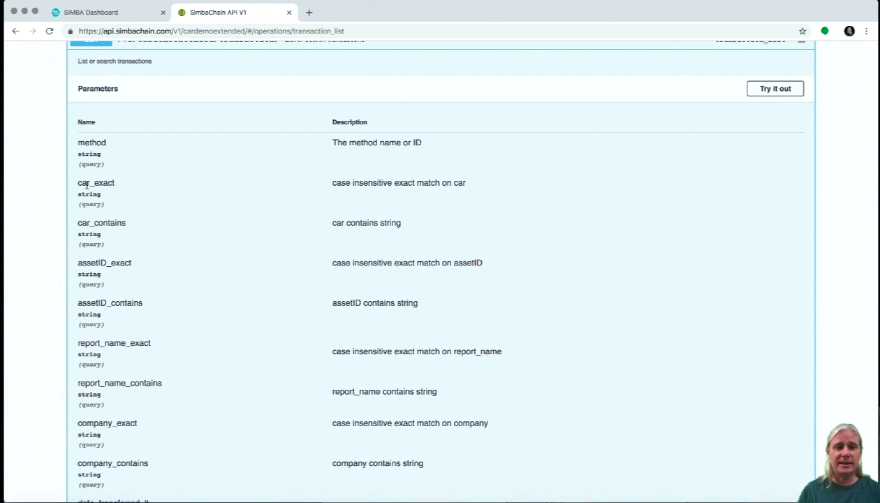
scroll(109, 222, "down", 2)
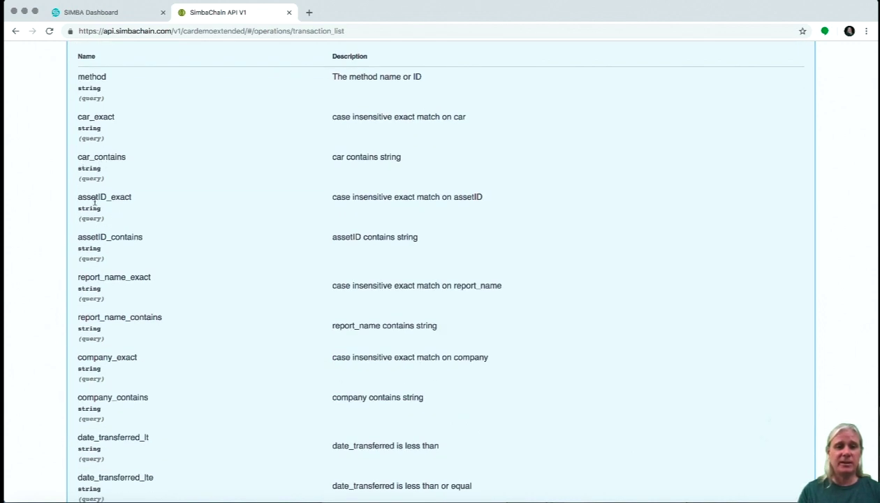
scroll(93, 195, "down", 8)
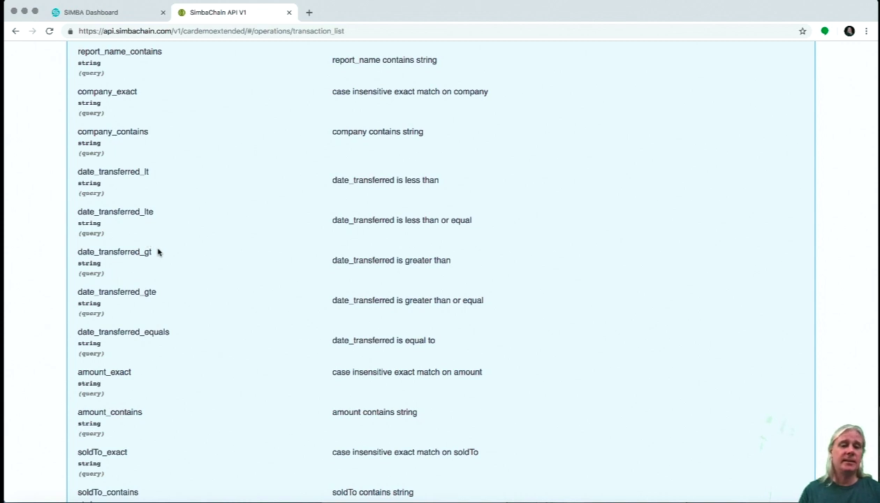
scroll(160, 245, "down", 4)
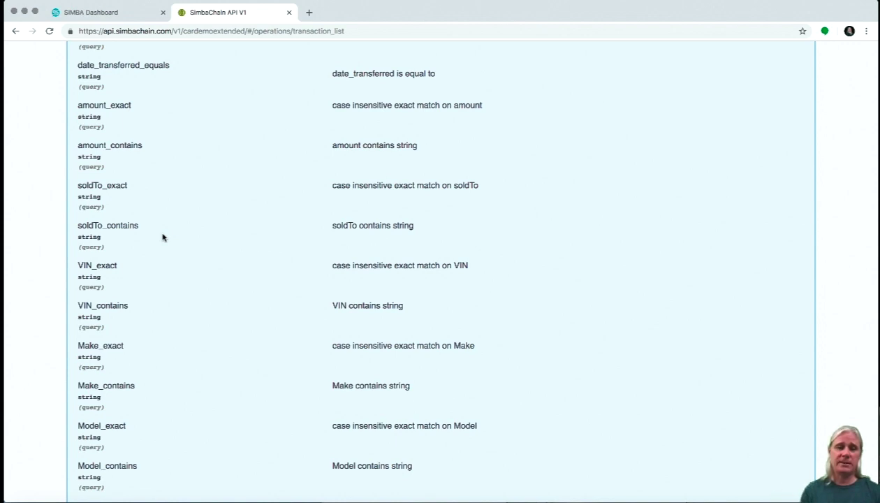
scroll(163, 237, "down", 5)
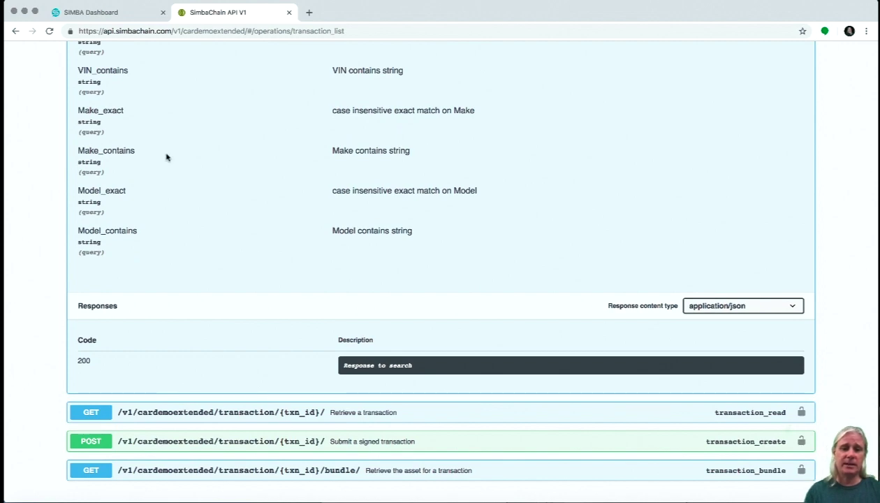
scroll(166, 157, "up", 20)
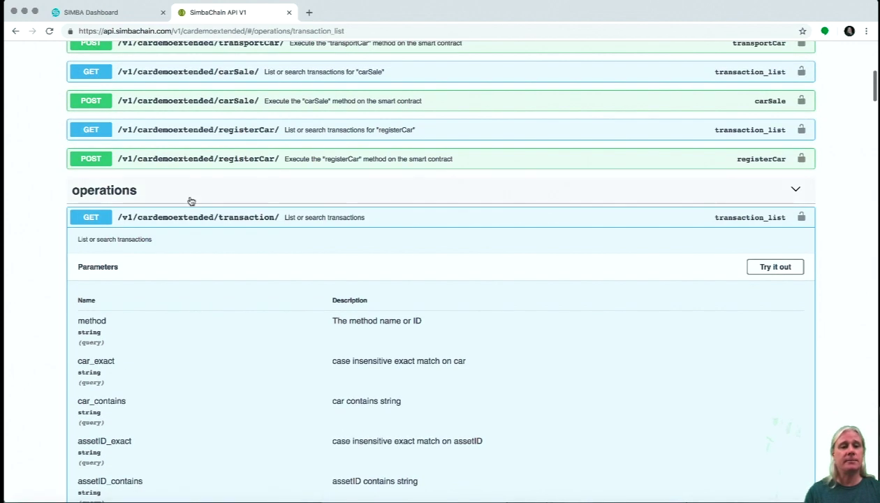
Open CarDemoExtended's details, highlighting Permissioned Filesystem TRUE, Permissioned Blockchain FALSE and RINKEBY.
left_click(206, 218)
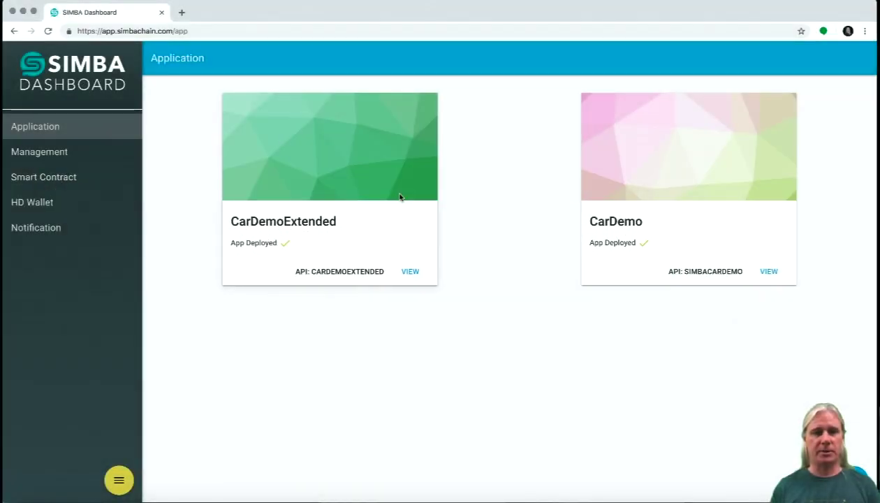
left_click(417, 275)
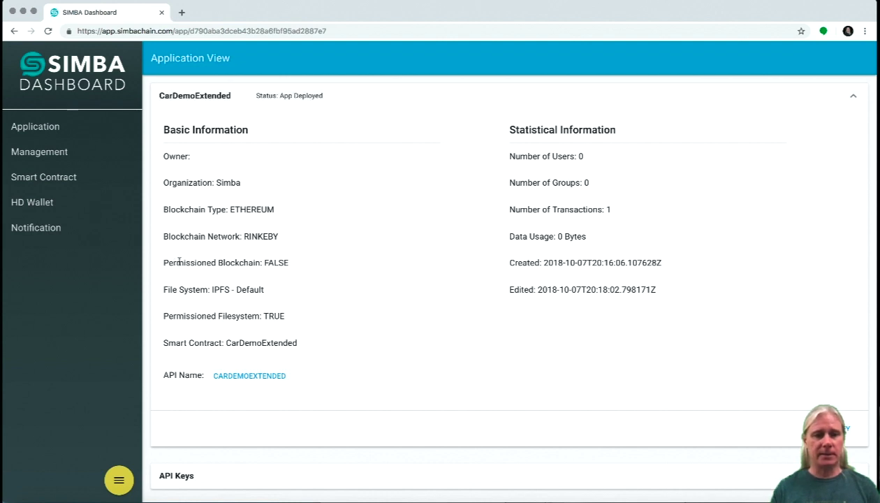
triple_click(179, 314)
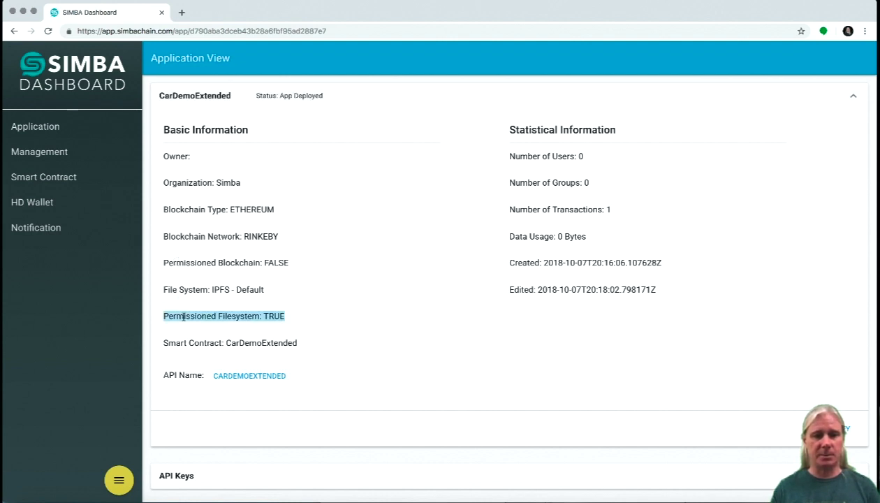
triple_click(189, 260)
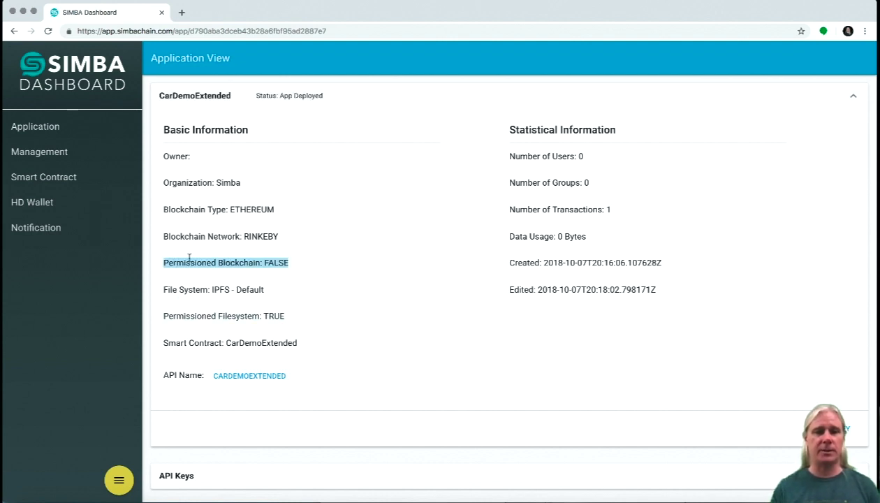
double_click(262, 236)
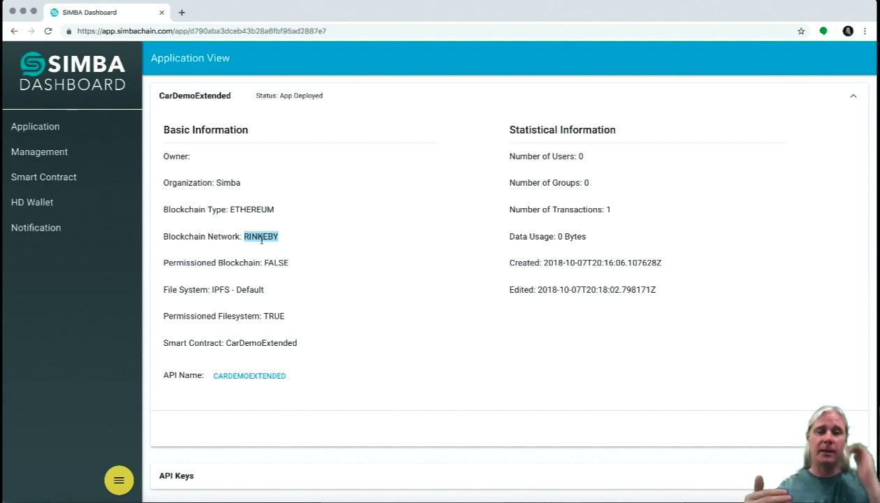
Clear the highlights and go to the Management page listing the Simba organization.
left_click(263, 234)
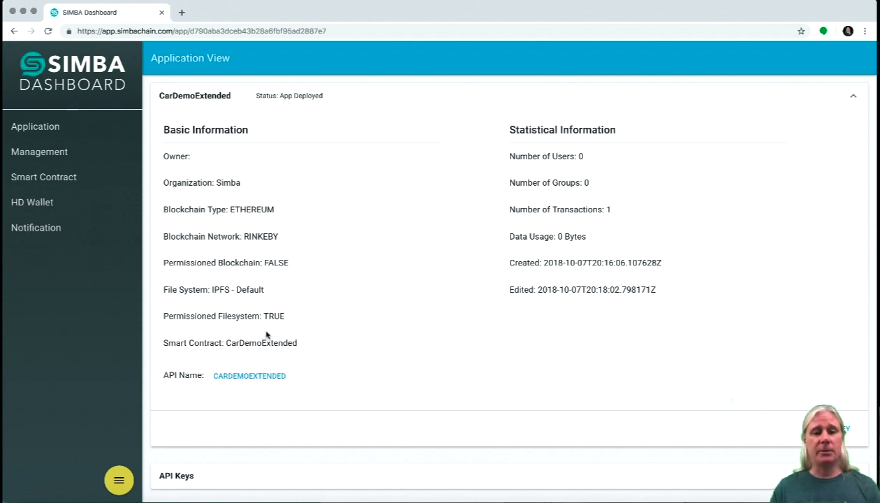
triple_click(249, 315)
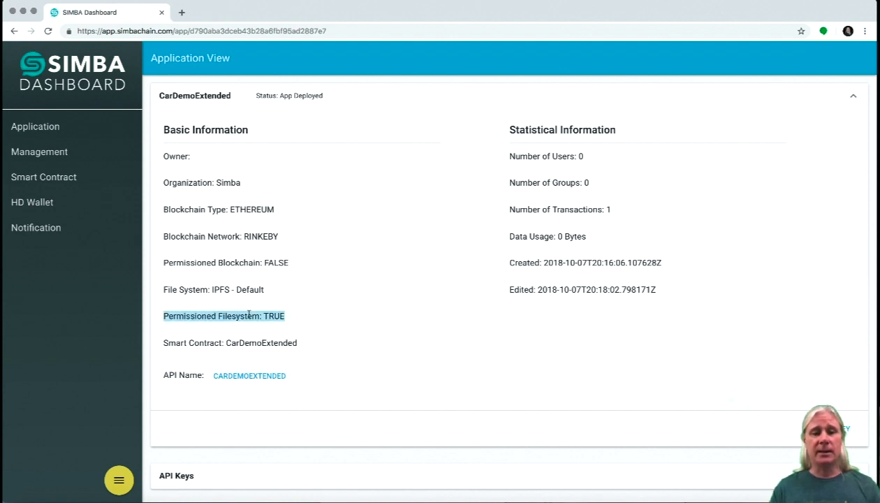
left_click(249, 314)
left_click(51, 154)
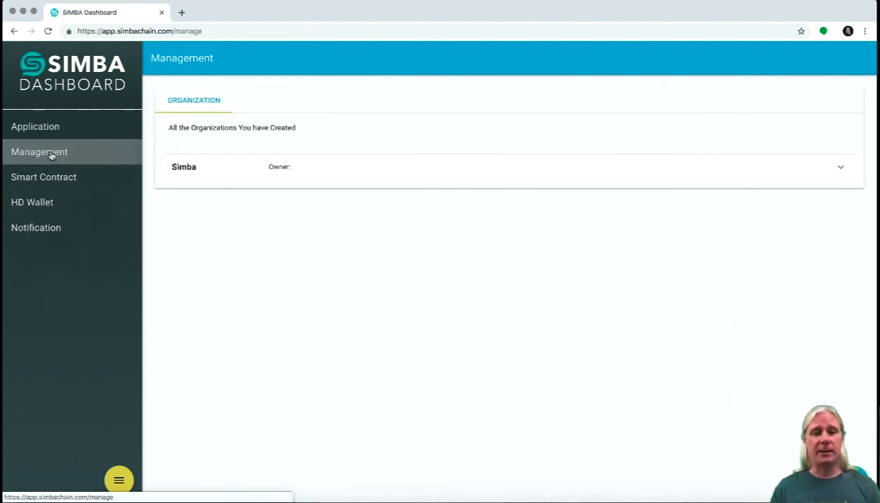
Expand the Simba organization and select CarDemoExtended to reach its group settings.
left_click(186, 171)
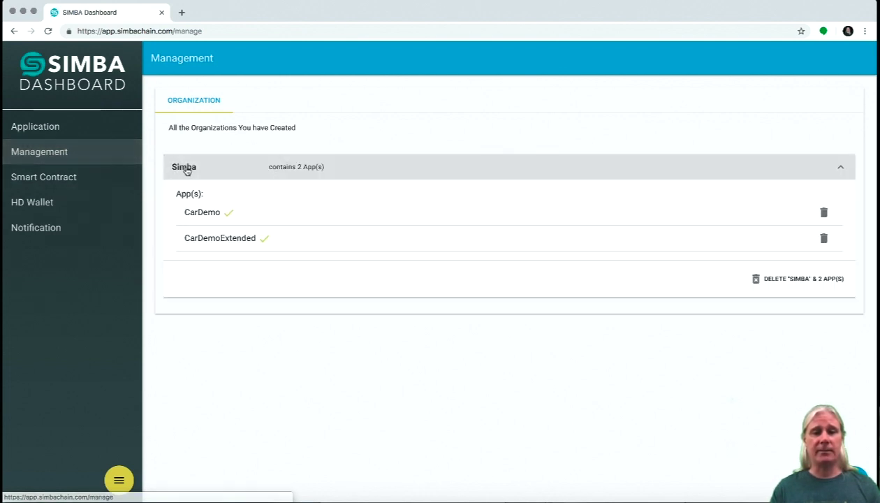
left_click(195, 239)
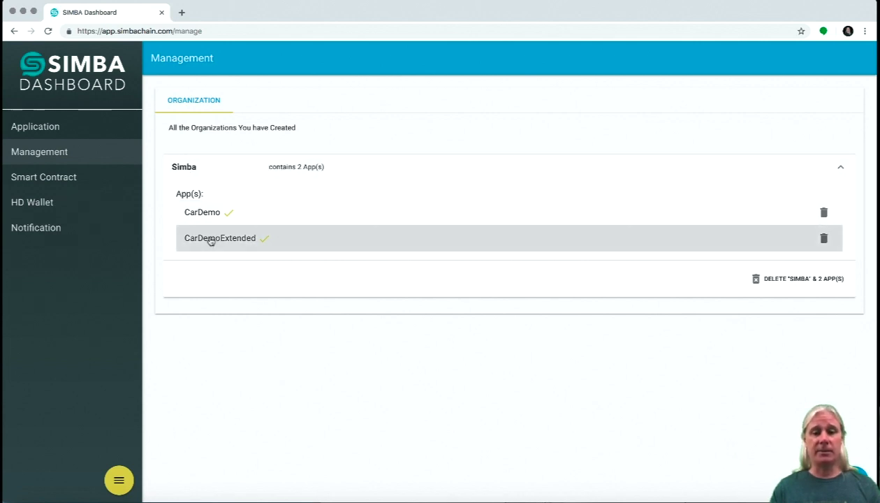
left_click(210, 240)
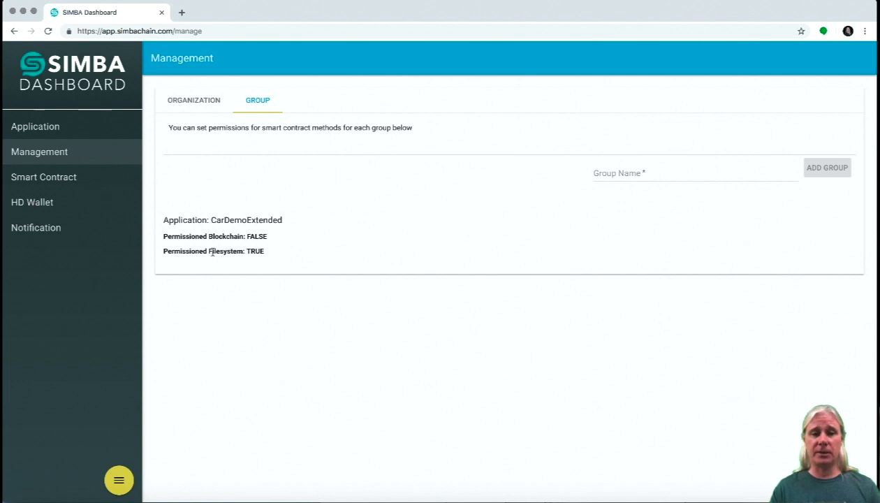
Create two groups named CarSales and CarInfo for CarDemoExtended.
left_click(621, 172)
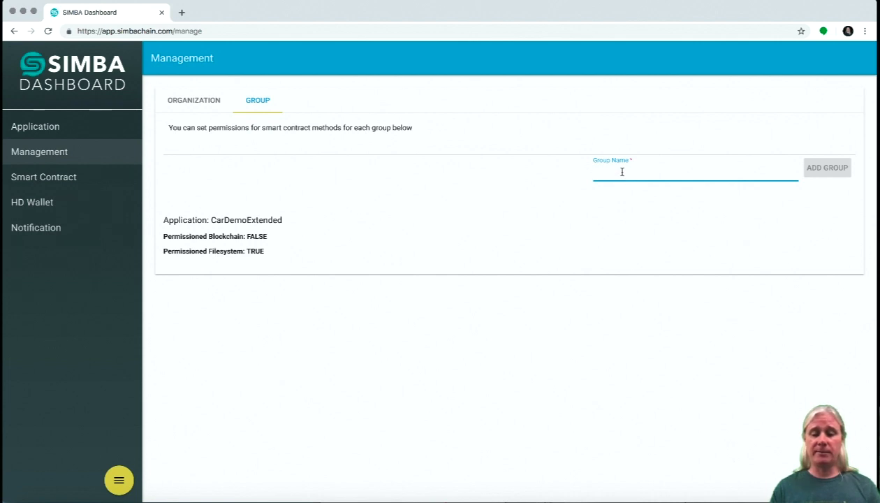
type("C")
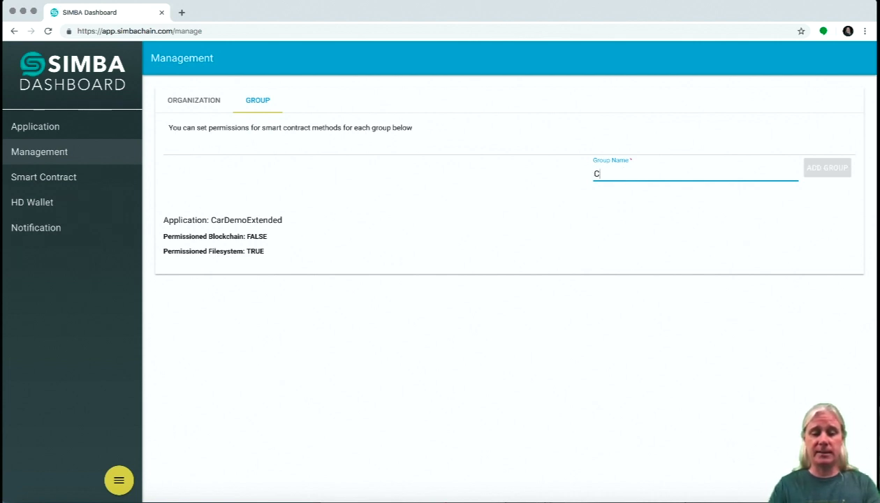
type("arSales")
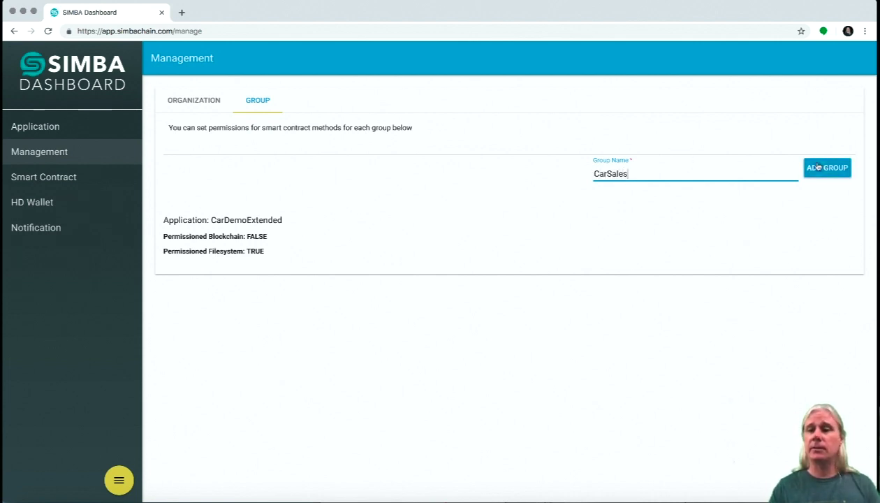
left_click(828, 168)
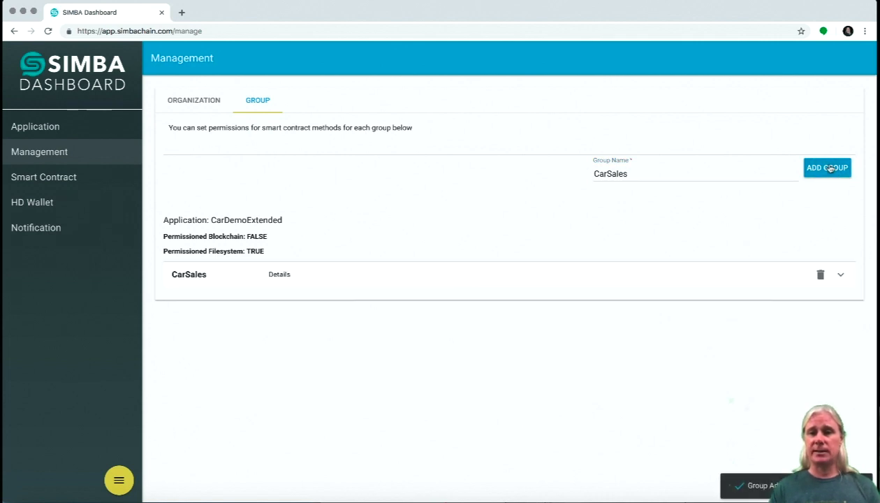
double_click(632, 178)
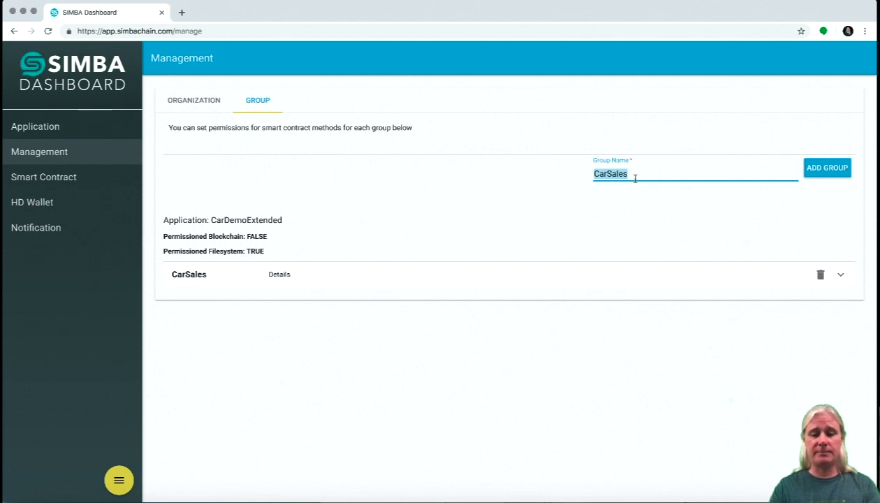
type("Car")
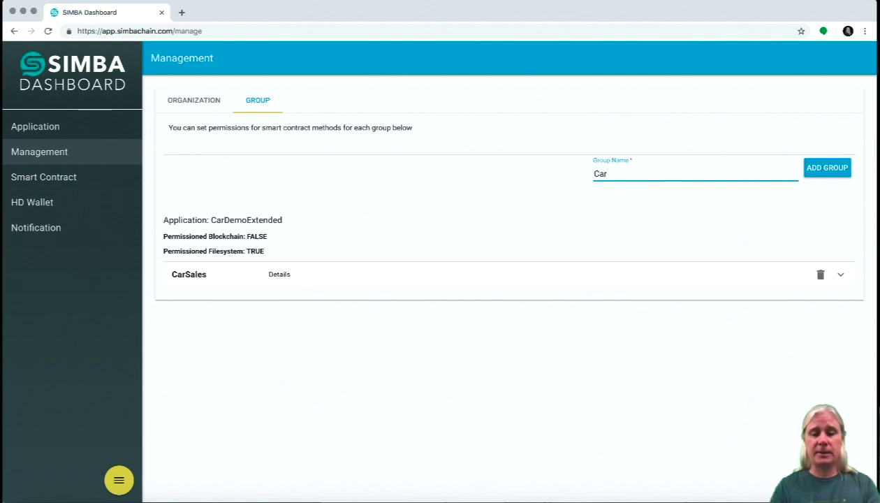
type("Info")
left_click(833, 175)
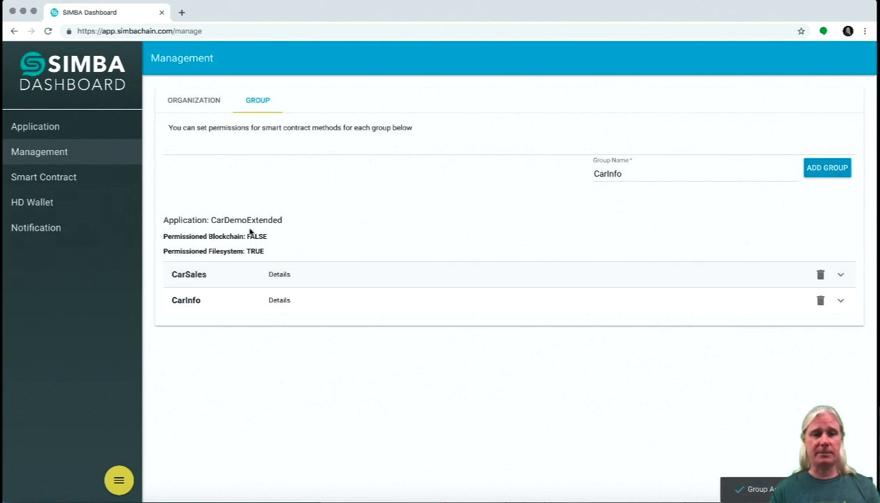
Collapse the CarSales panel and expand CarInfo to list its smart contract methods.
left_click(199, 279)
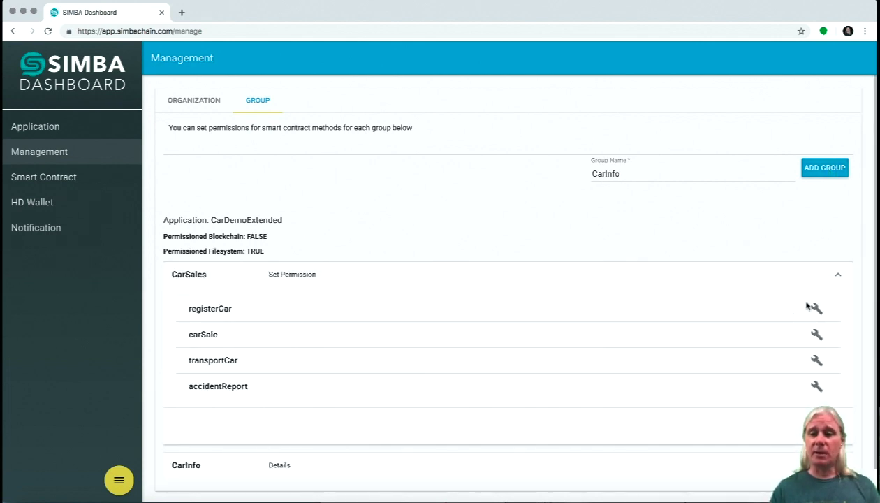
left_click(821, 278)
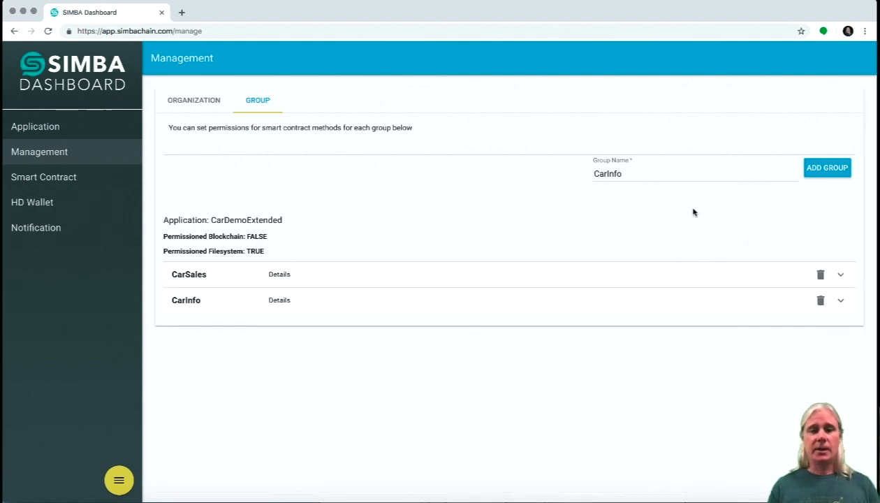
left_click(354, 305)
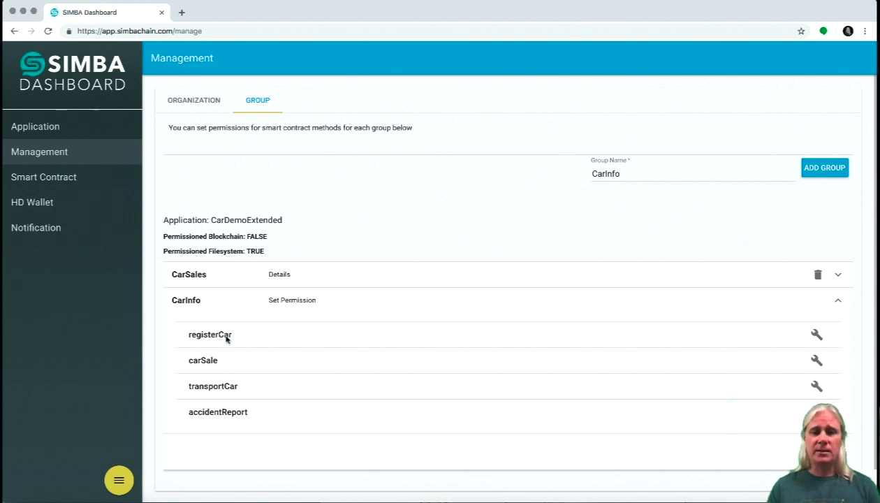
Set registerCar in CarInfo to Read, Write and Rule Applied TRUE and save.
left_click(817, 335)
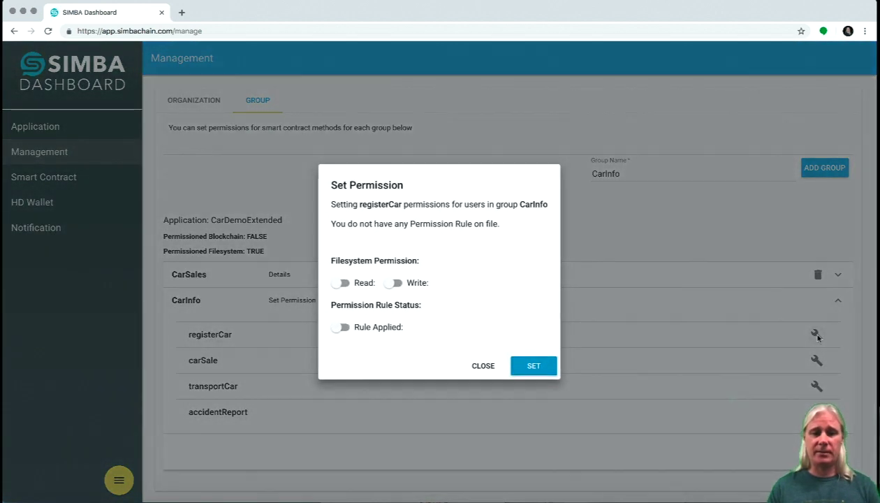
left_click(344, 283)
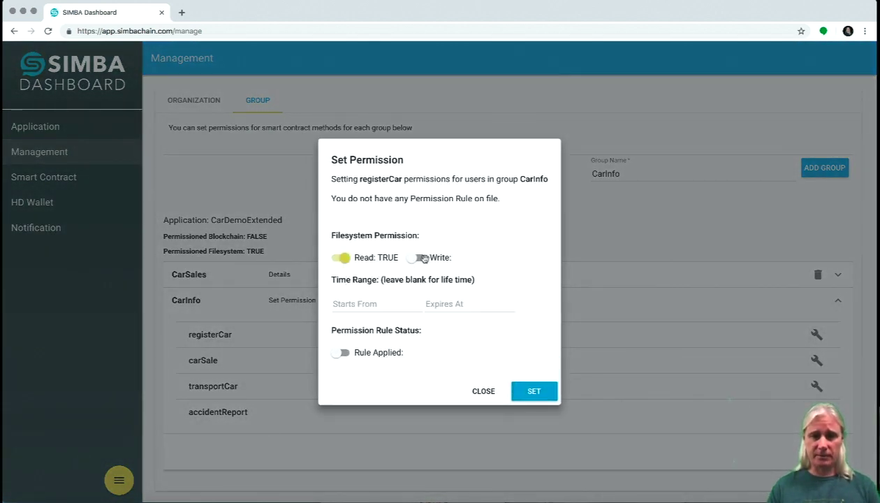
left_click(418, 258)
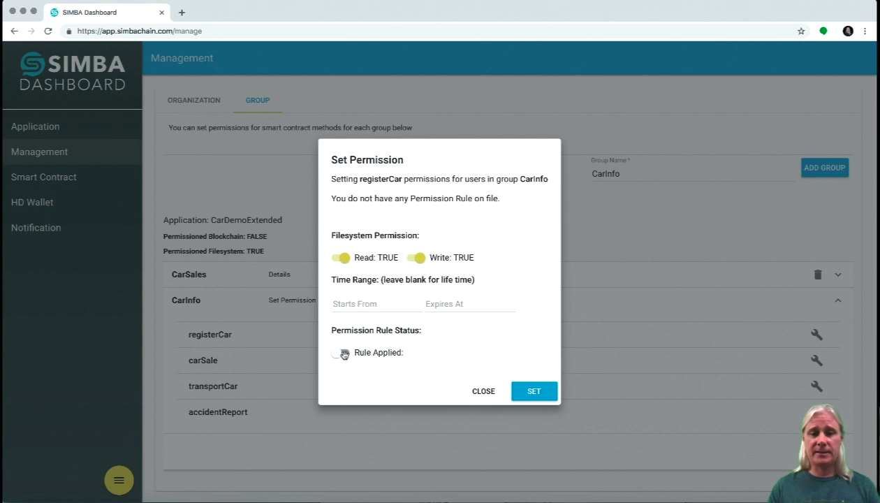
left_click(344, 354)
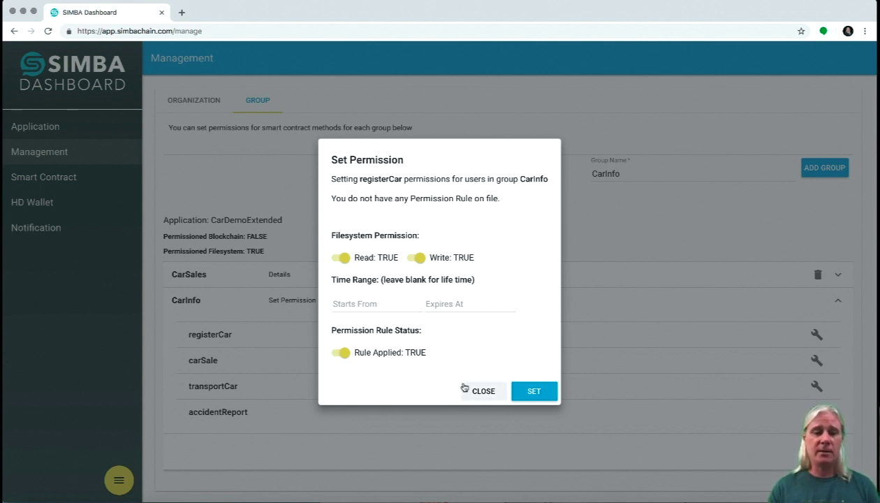
left_click(541, 394)
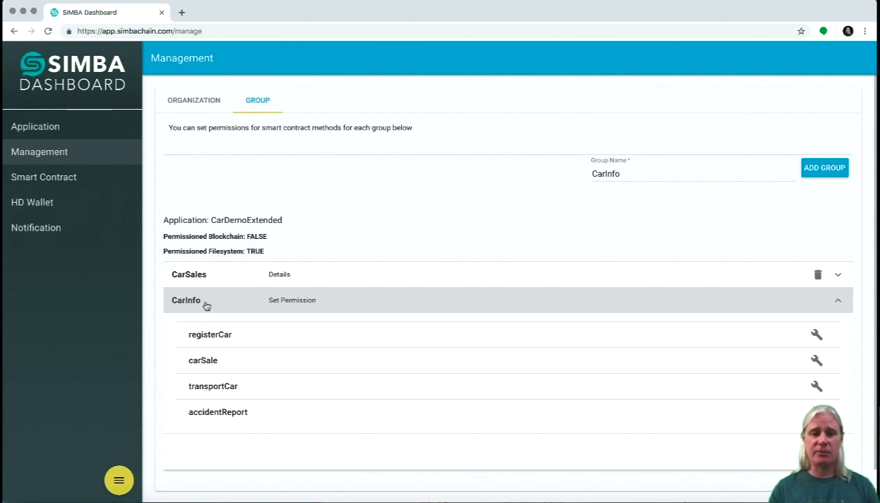
Dismiss carSale's CarInfo permission settings unsaved and expand the CarSales group instead.
left_click(206, 305)
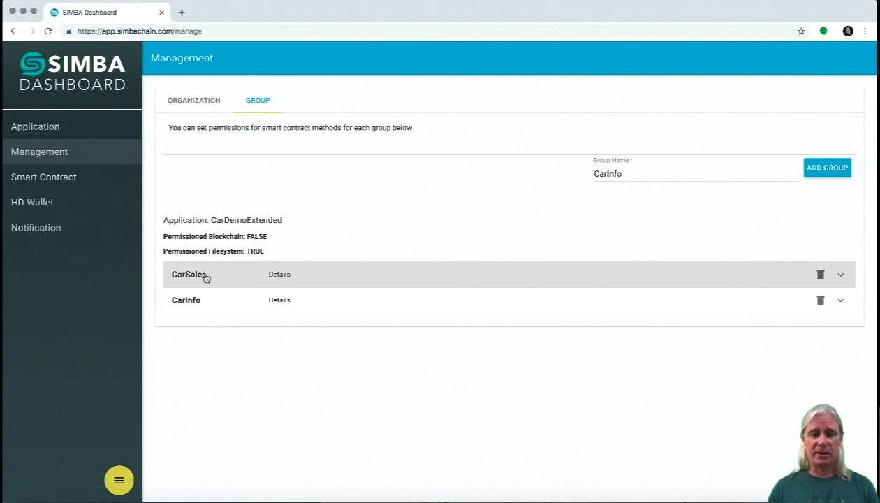
left_click(196, 302)
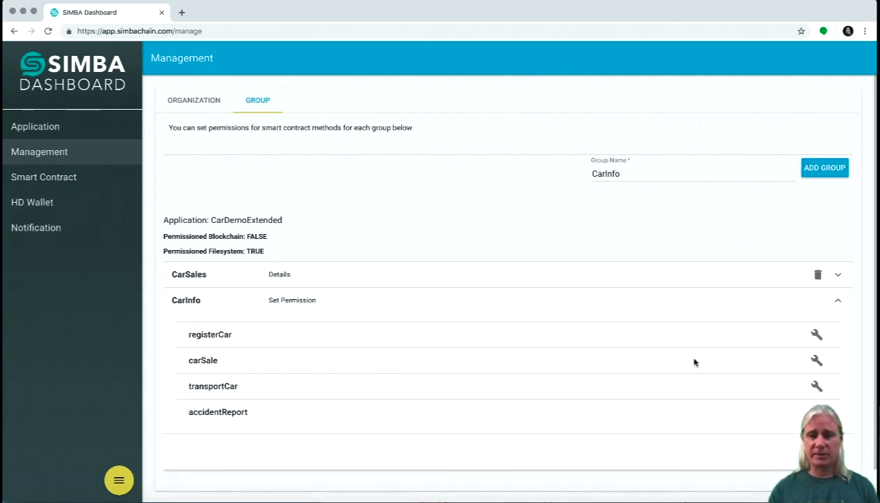
left_click(815, 362)
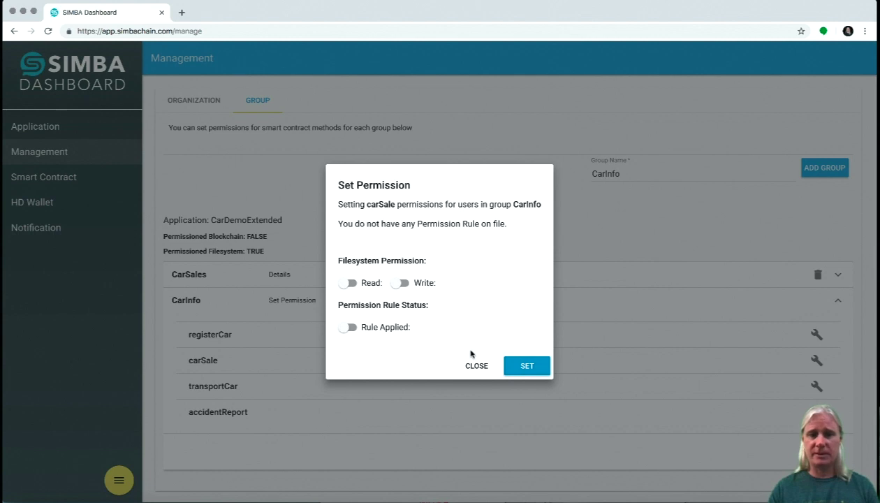
left_click(476, 366)
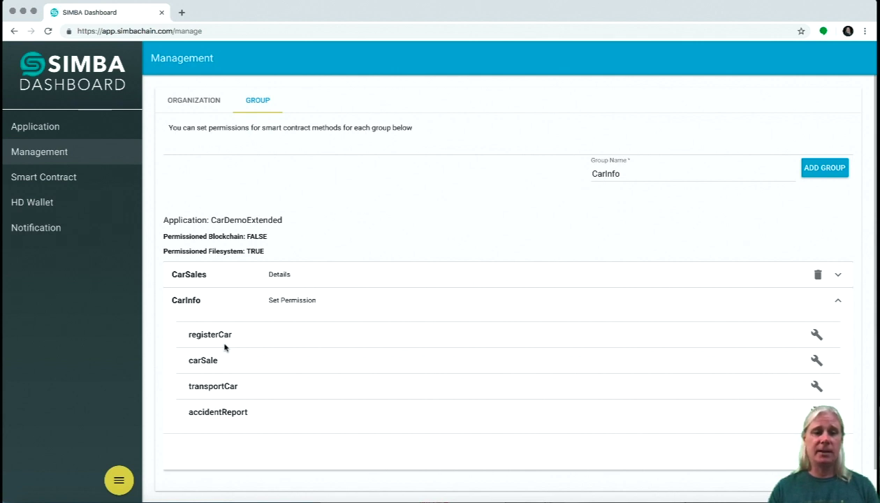
left_click(188, 299)
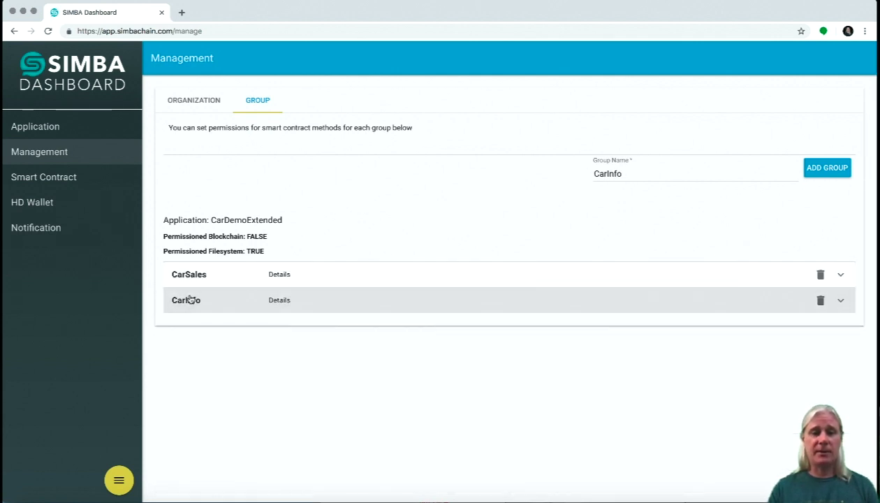
left_click(196, 276)
Set carSale in CarSales to Read, Write and Rule Applied TRUE and save.
left_click(817, 334)
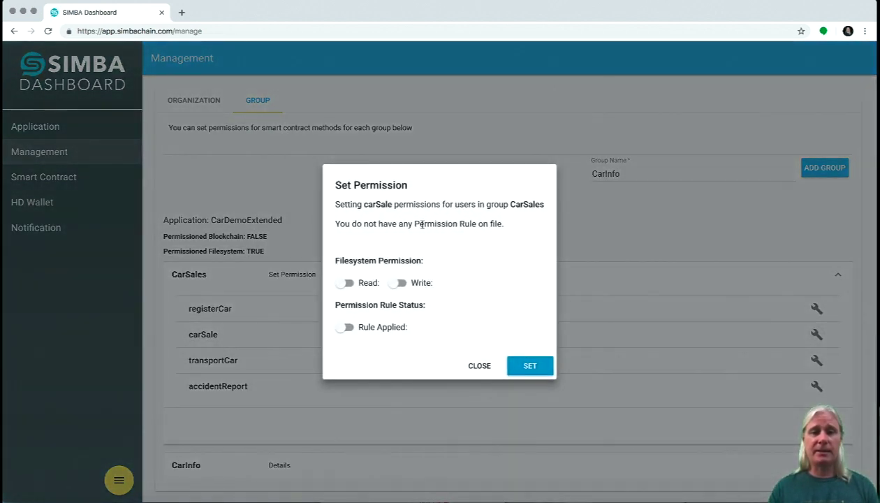
left_click(350, 285)
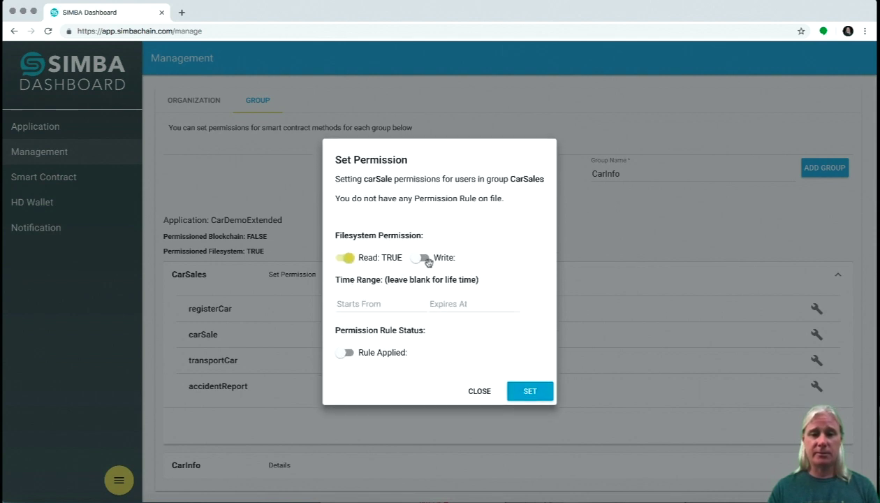
left_click(423, 258)
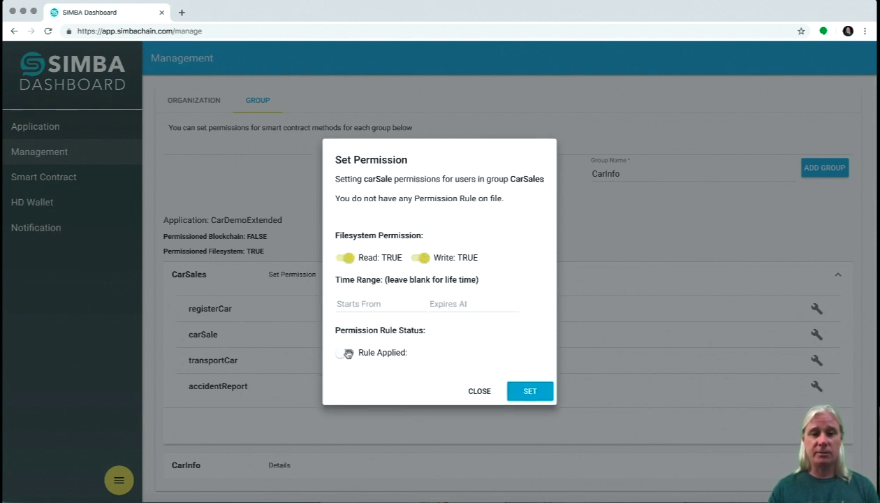
left_click(344, 352)
left_click(537, 391)
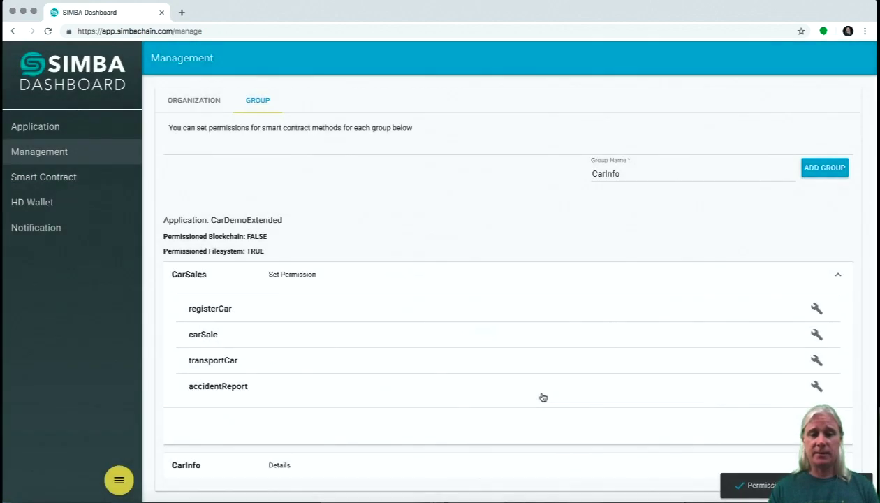
Set transportCar in CarSales to Read, Write and Rule Applied TRUE and save.
left_click(816, 360)
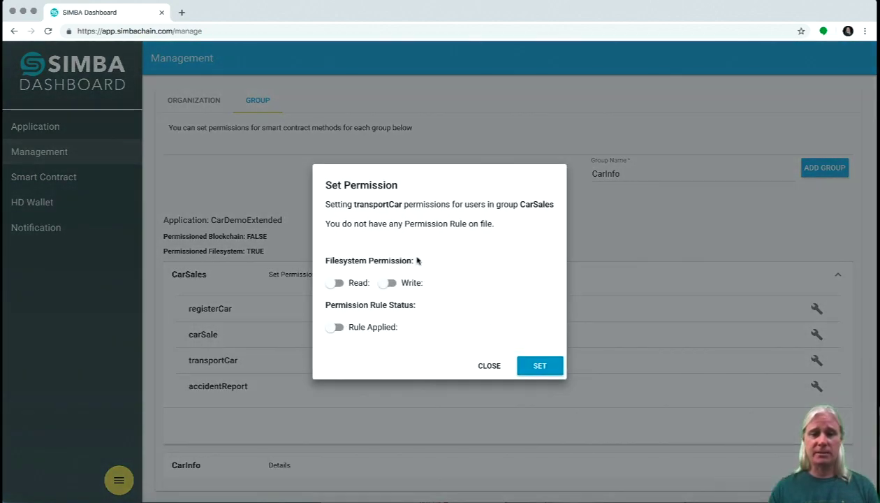
left_click(341, 283)
left_click(411, 257)
left_click(336, 352)
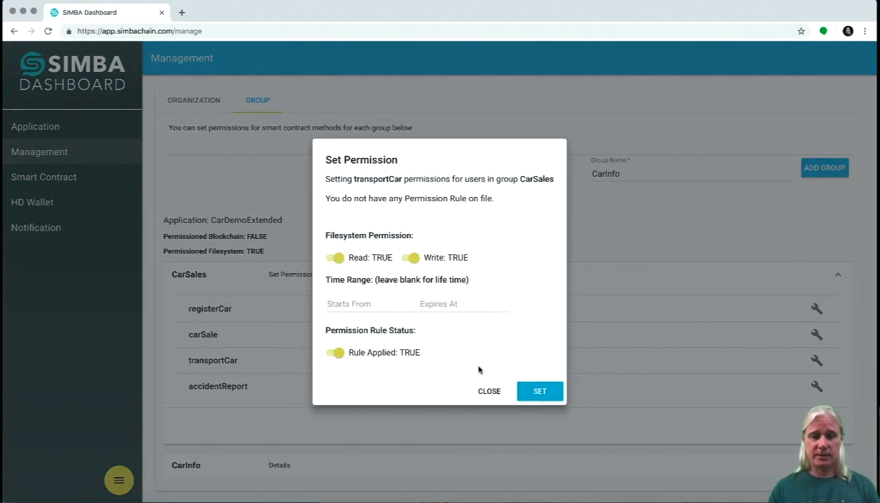
left_click(544, 392)
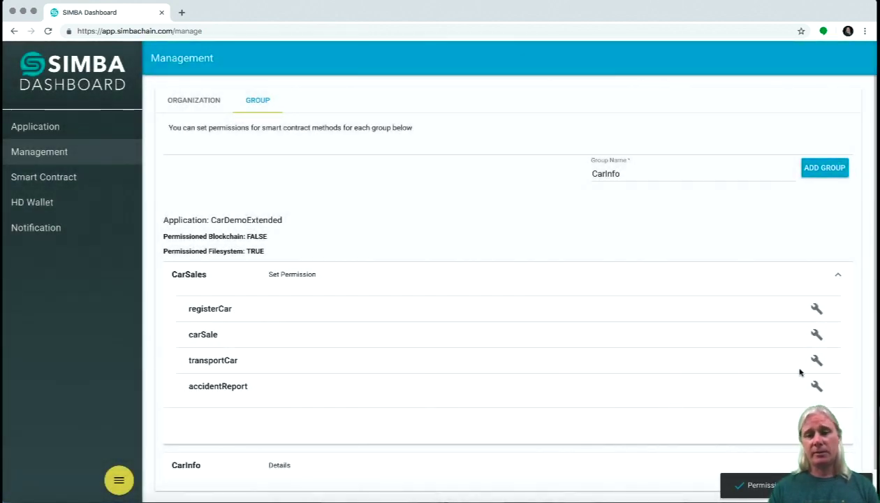
Set accidentReport in CarSales to Read, Write and Rule Applied TRUE and save.
left_click(816, 388)
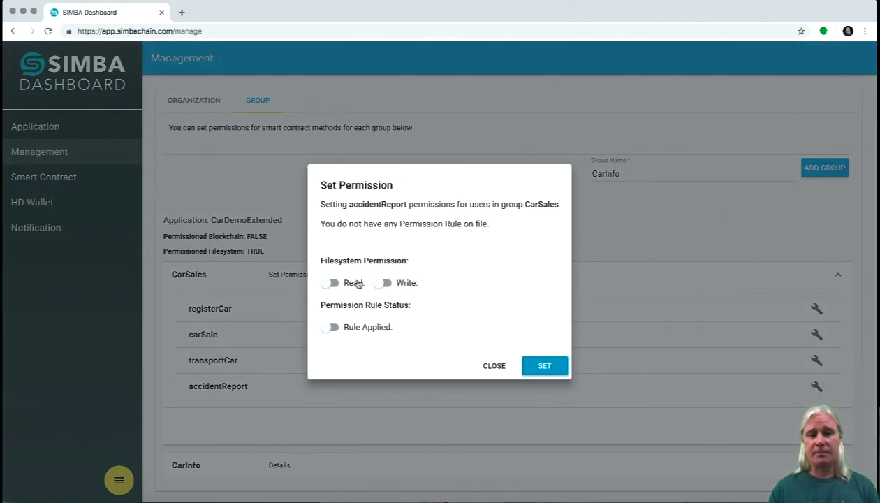
left_click(333, 282)
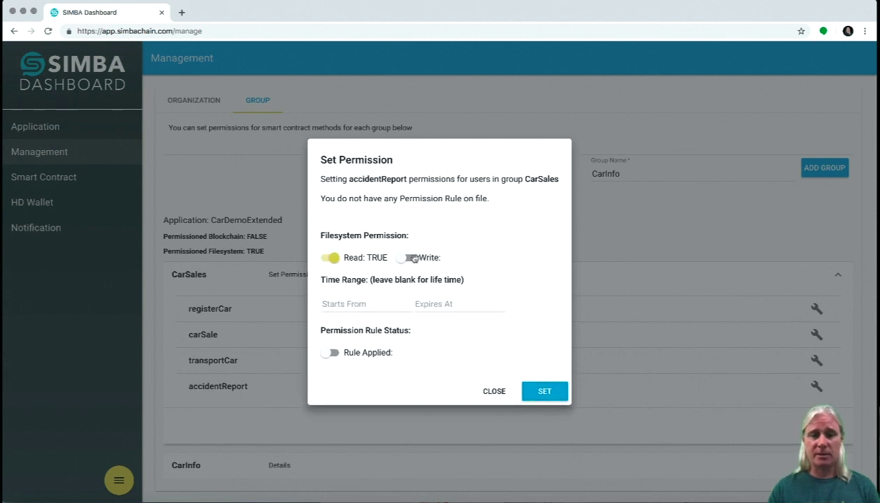
left_click(407, 257)
left_click(333, 352)
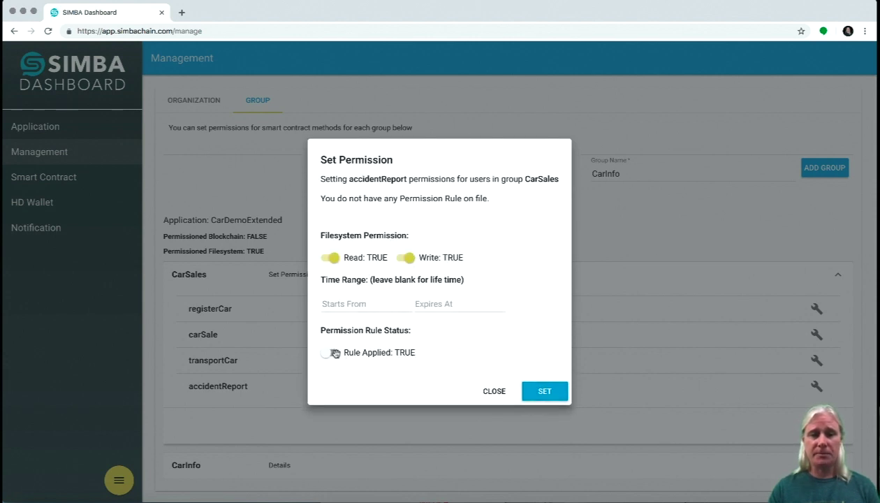
left_click(545, 393)
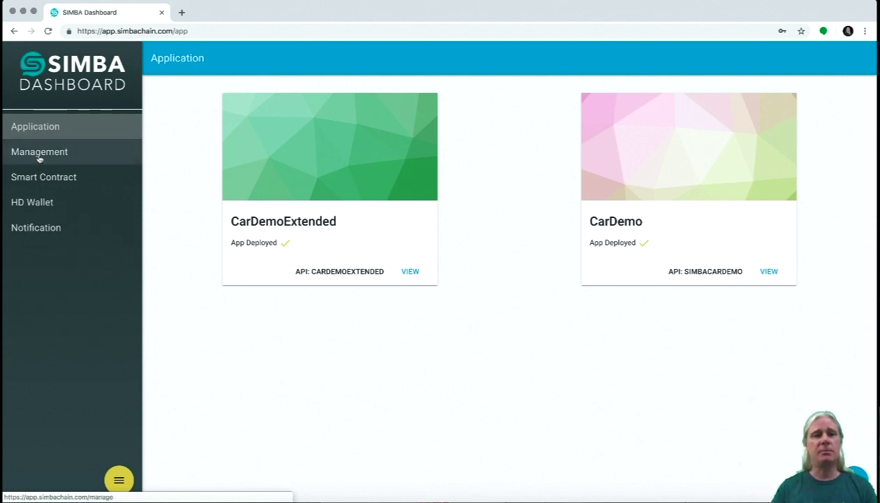
left_click(39, 203)
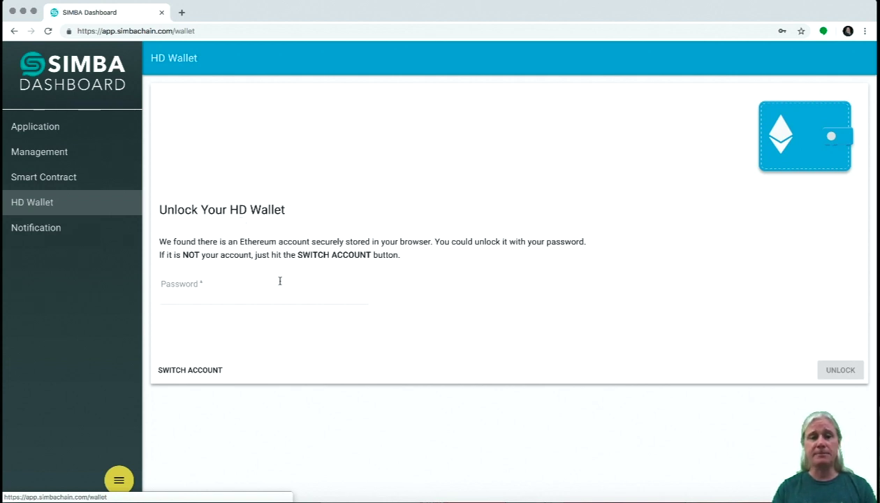
left_click(241, 300)
type("********")
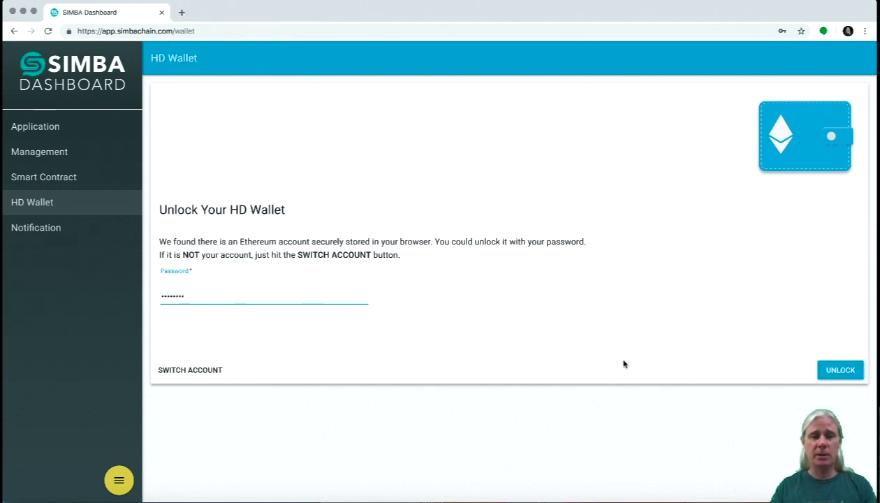
left_click(834, 368)
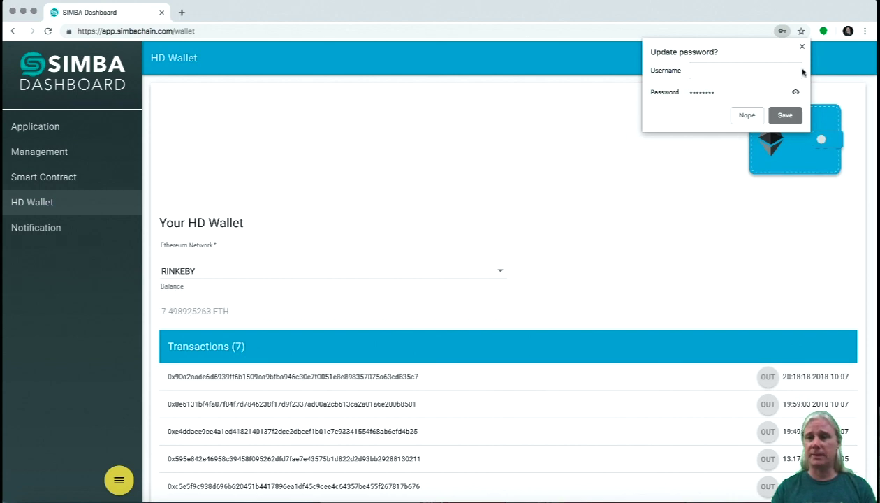
left_click(782, 31)
scroll(667, 230, "down", 1)
scroll(666, 230, "down", 1)
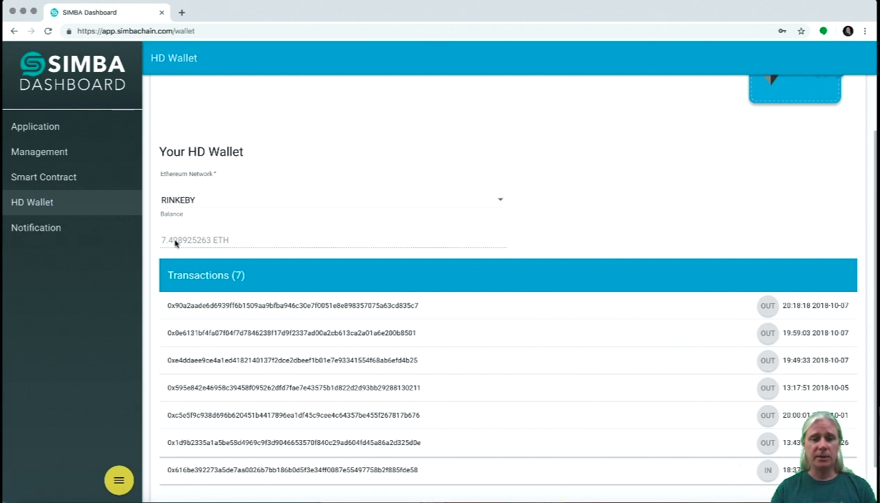
scroll(224, 243, "down", 1)
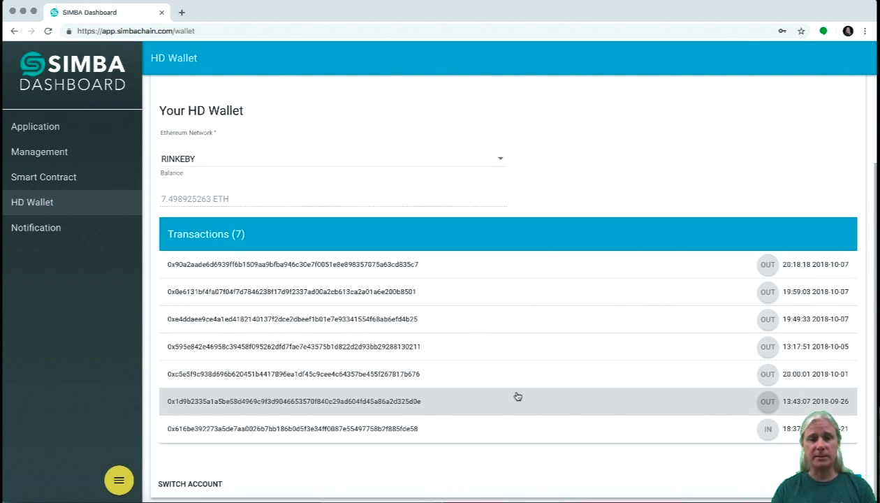
scroll(516, 396, "up", 2)
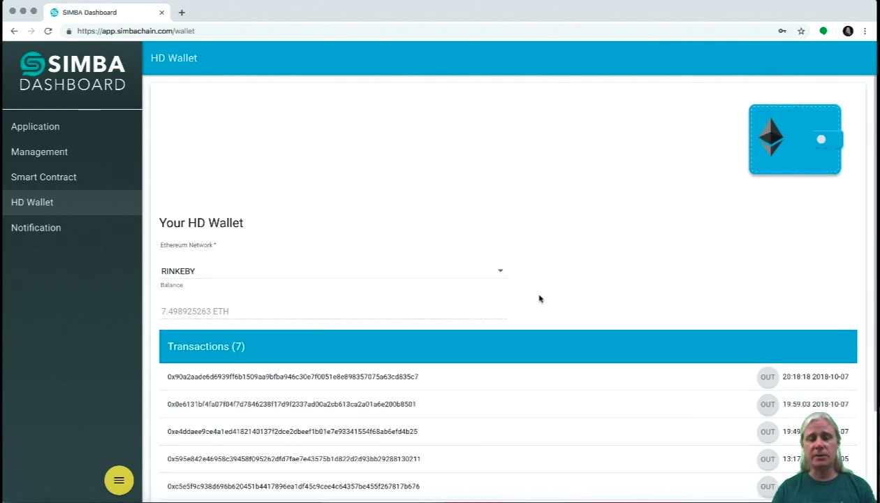
Scroll through the HD Wallet's 7 RINKEBY transactions beside the 7.498925263 ETH balance.
scroll(539, 298, "down", 1)
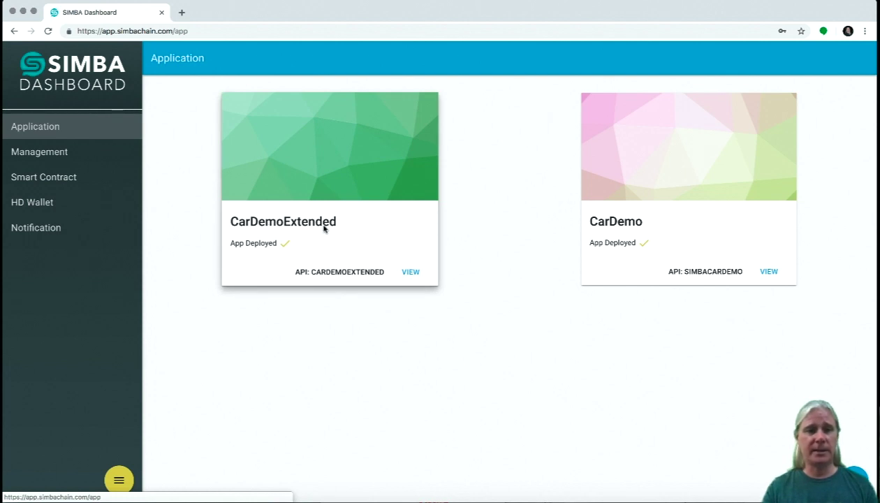
Start a notification registration for CARDEMOEXTENDED with EMAIL as the notification type.
left_click(35, 231)
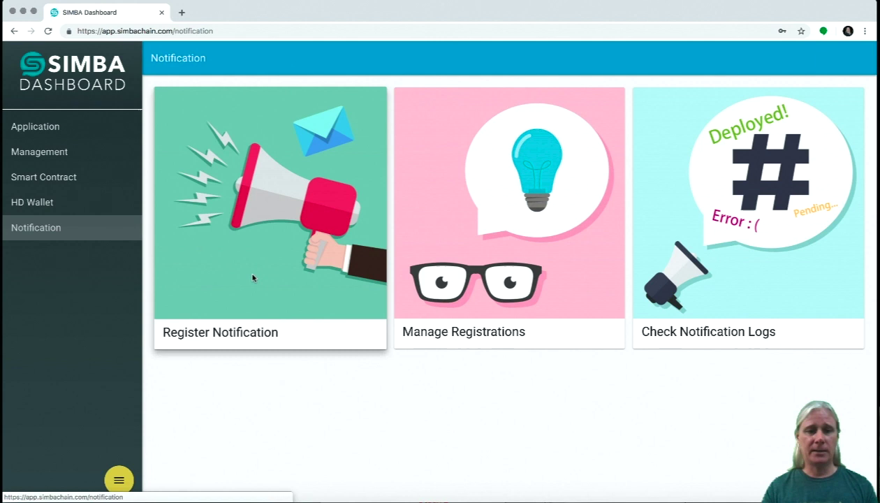
left_click(252, 277)
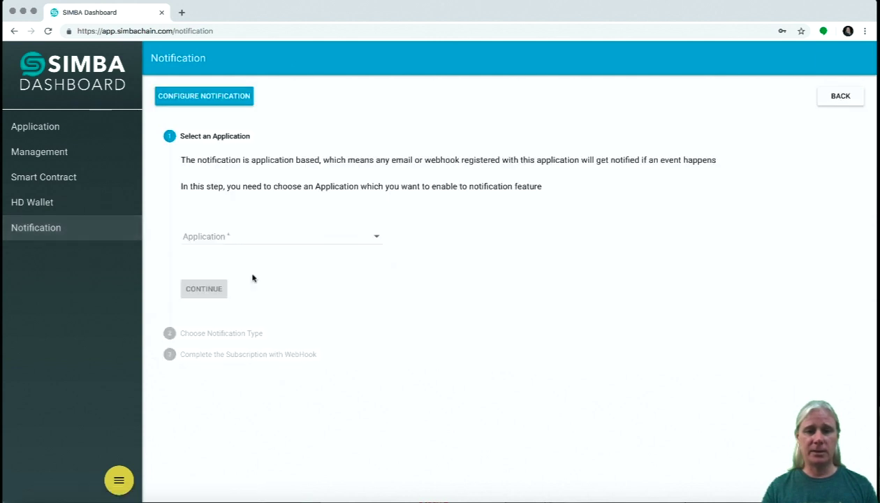
left_click(231, 236)
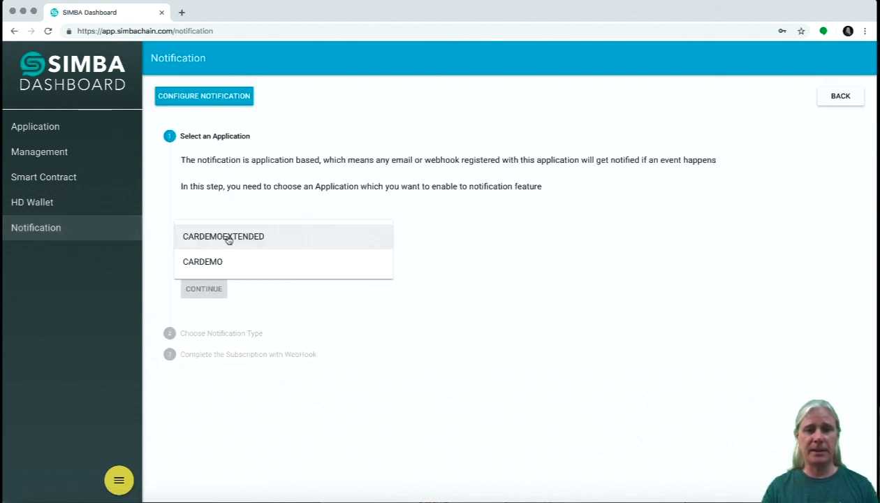
left_click(228, 238)
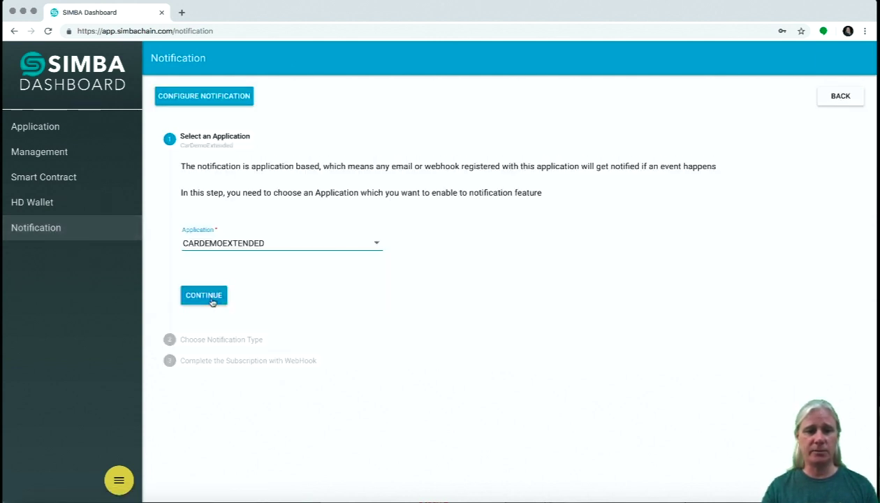
left_click(203, 293)
left_click(234, 238)
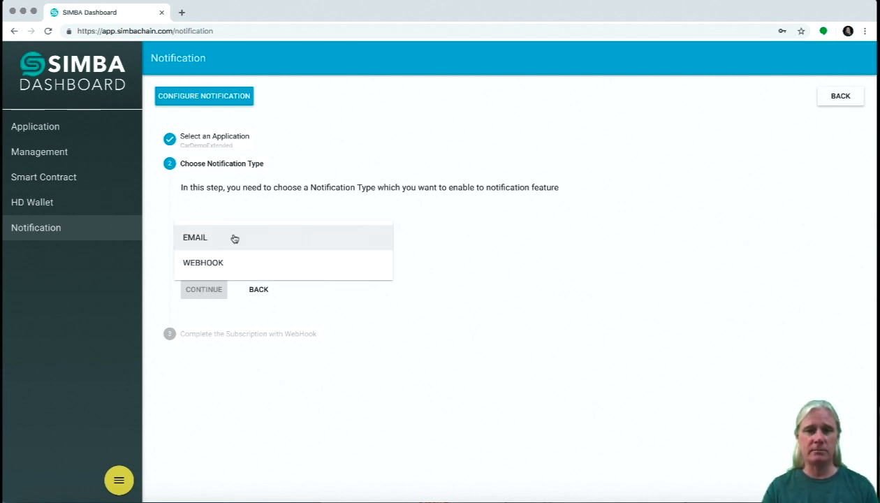
left_click(235, 238)
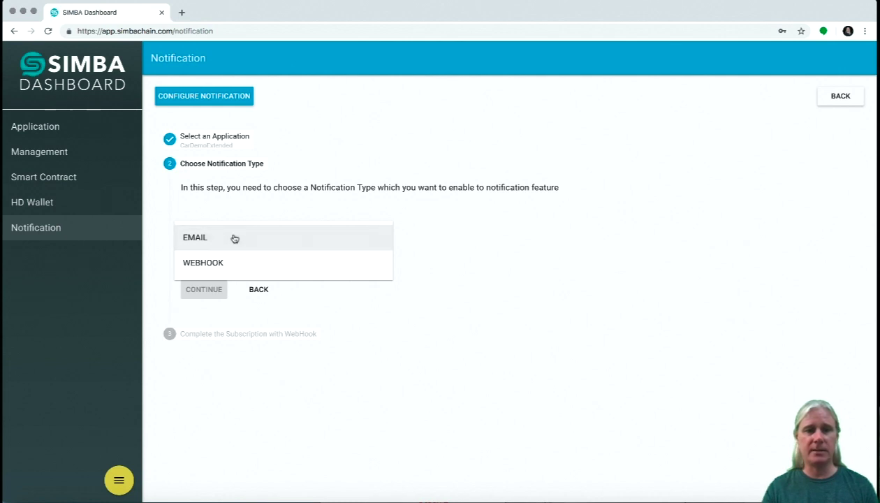
left_click(203, 242)
Subscribe an e-mail address, check it under Manage Registrations, then go back.
left_click(201, 296)
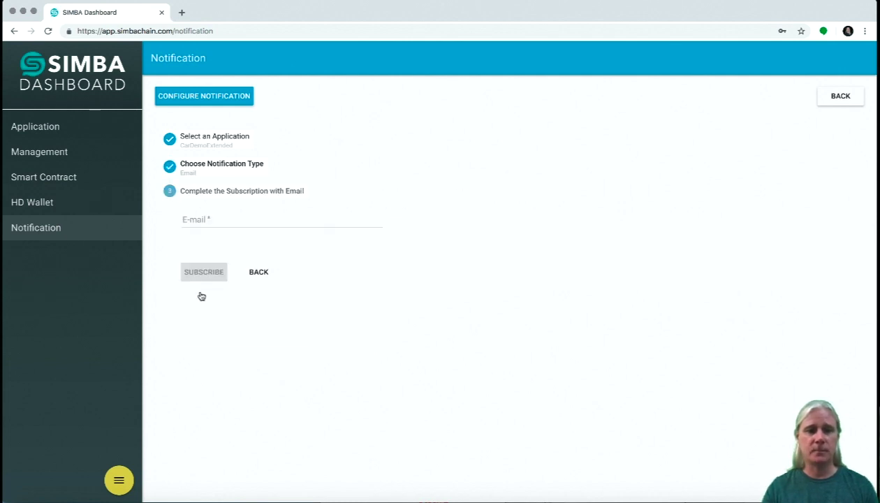
left_click(202, 217)
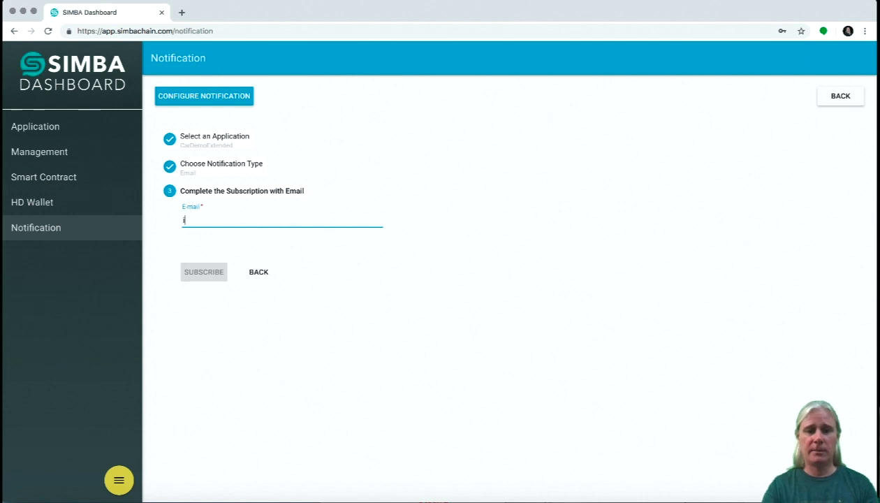
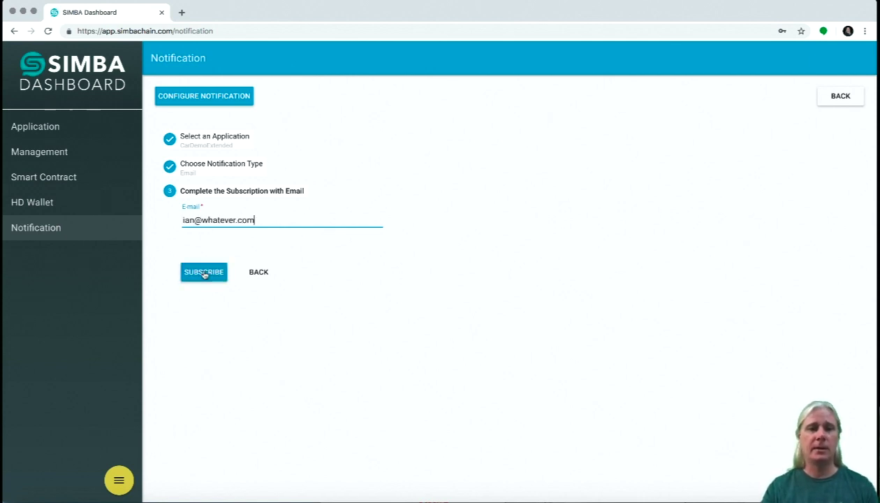
left_click(203, 272)
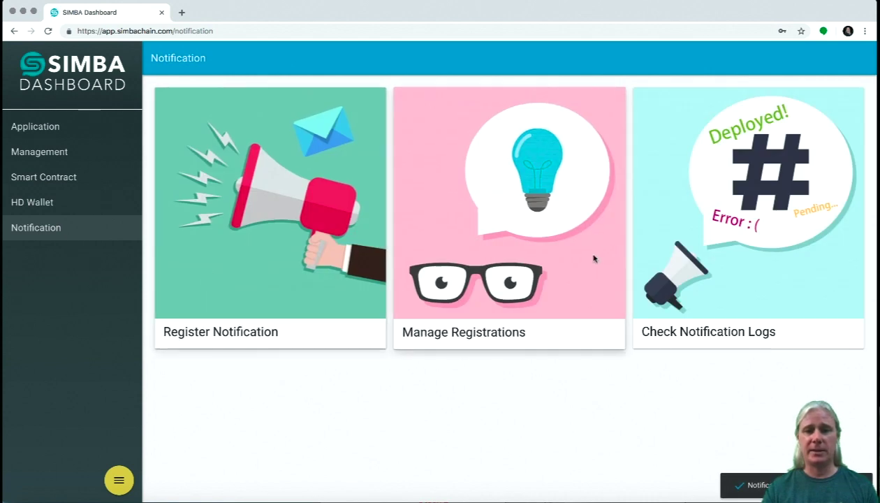
left_click(583, 253)
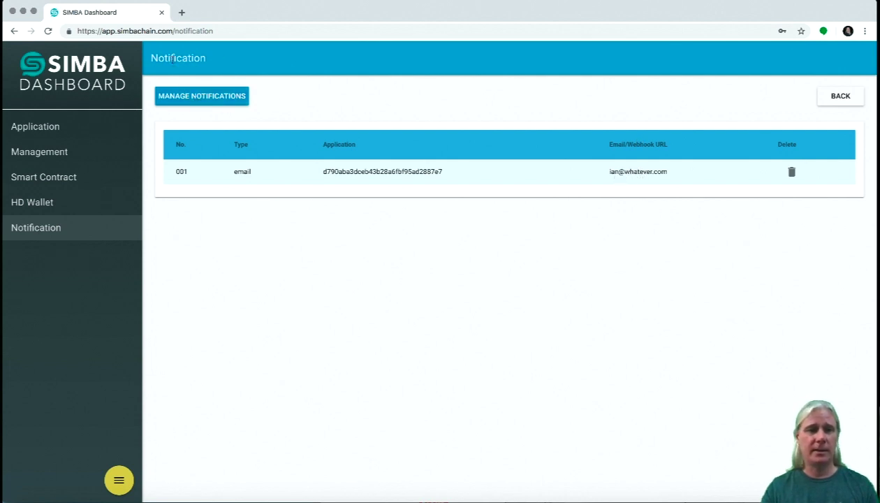
left_click(838, 97)
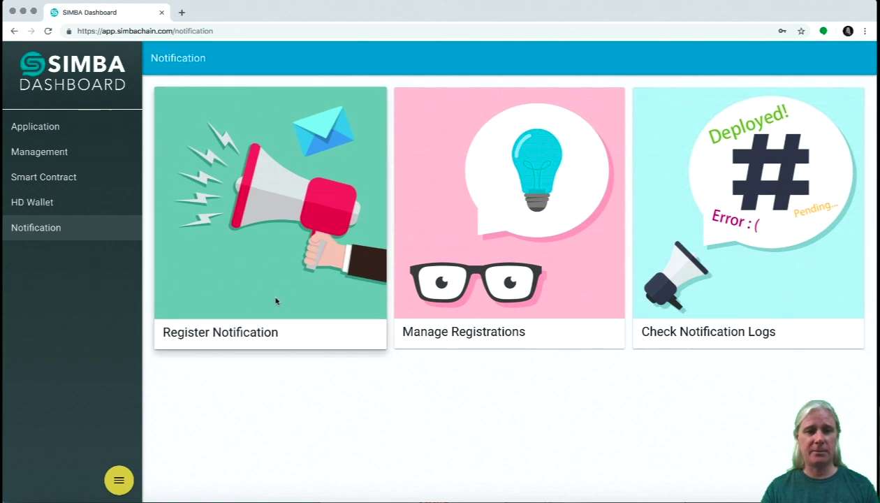
Start another CARDEMOEXTENDED notification registration with WEBHOOK as the type.
left_click(273, 299)
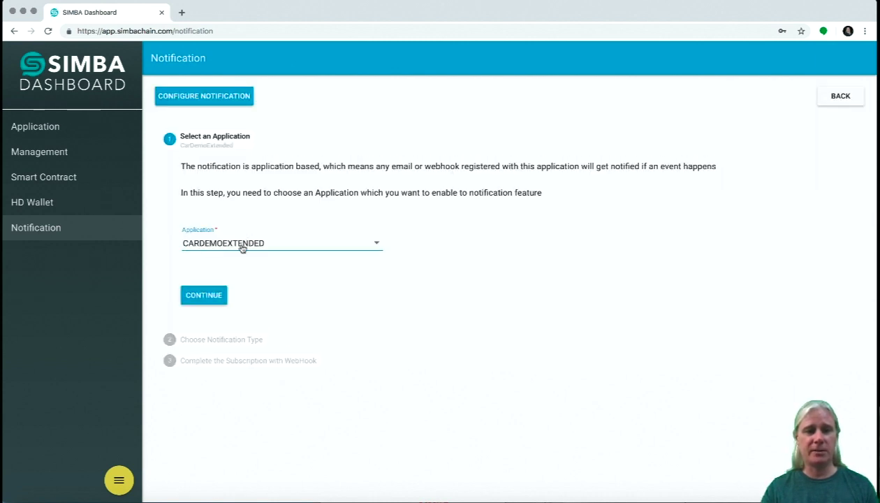
left_click(203, 296)
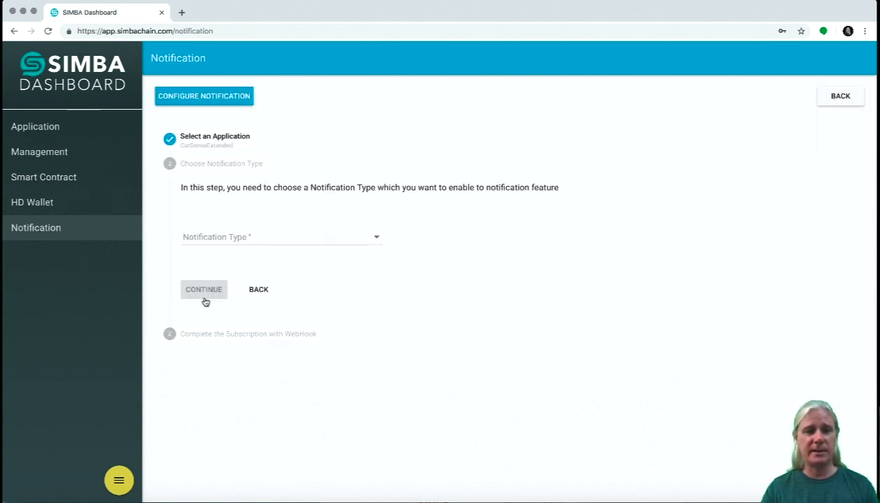
left_click(213, 239)
left_click(204, 268)
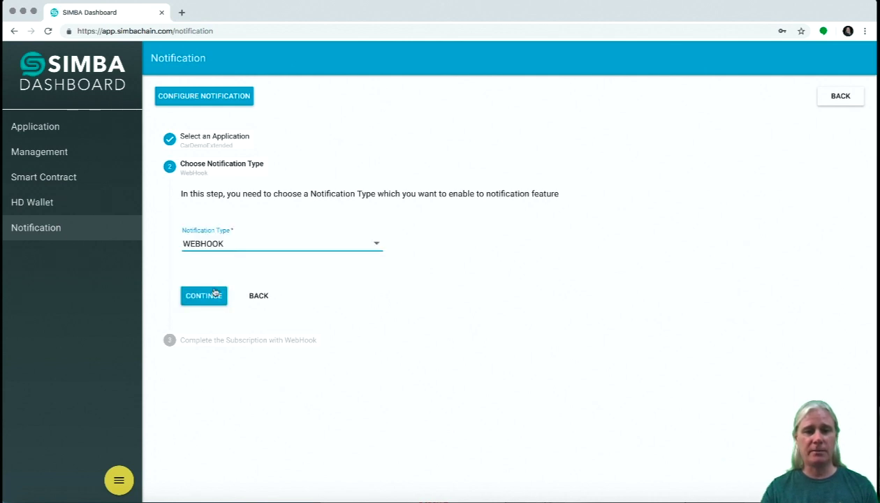
left_click(204, 296)
left_click(212, 219)
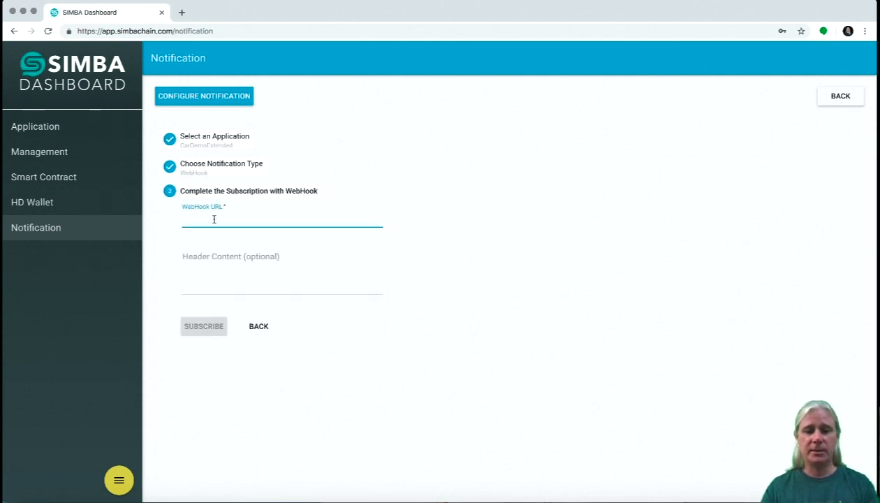
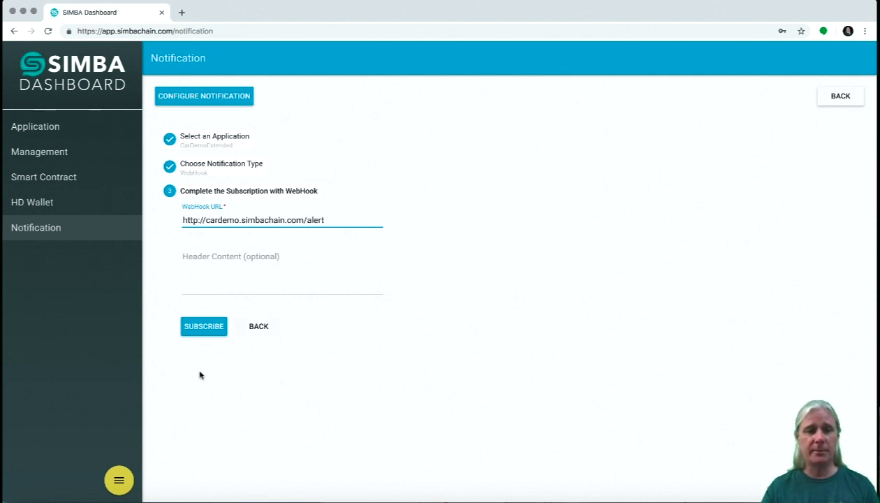
left_click(208, 328)
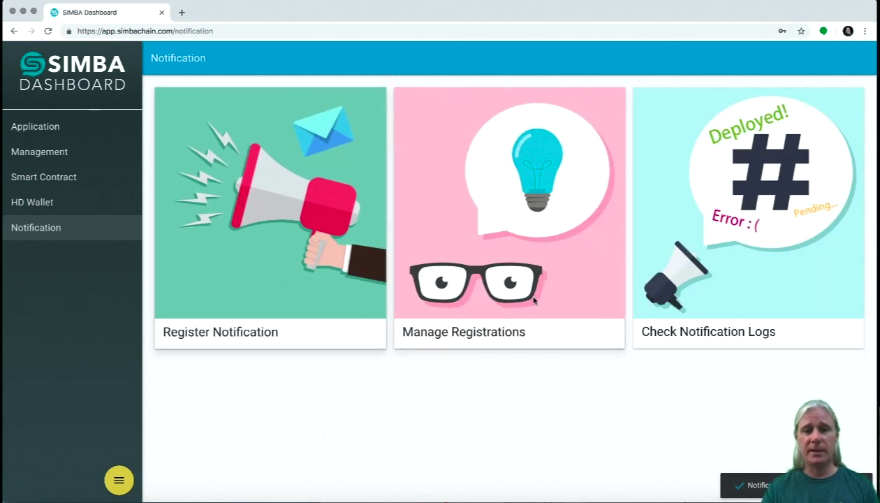
left_click(517, 310)
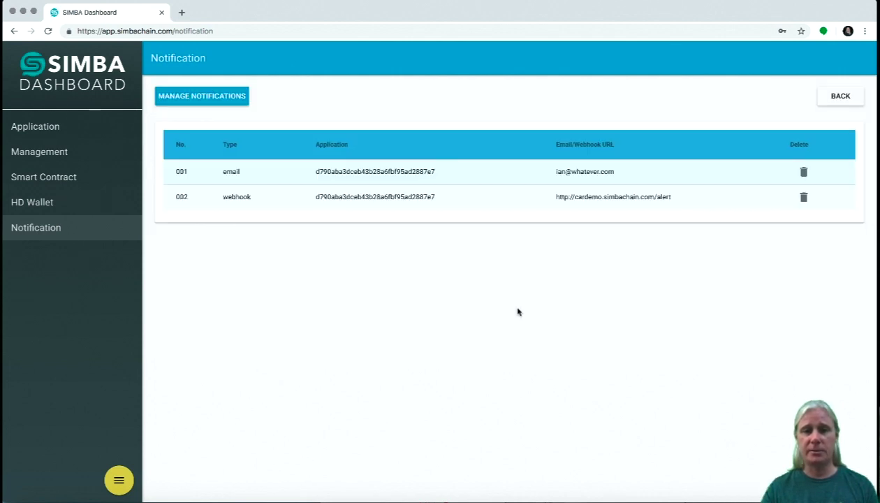